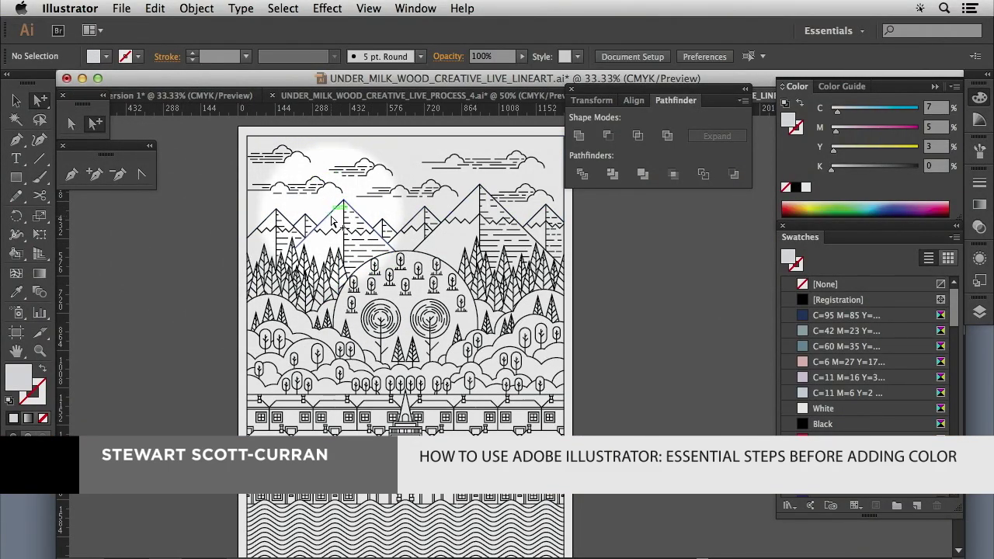
# - Fill the left spiral circle with dark green (C=90 M=30 Y=95 K=30) after trying yellow, green and orange
pyautogui.click(379, 300)
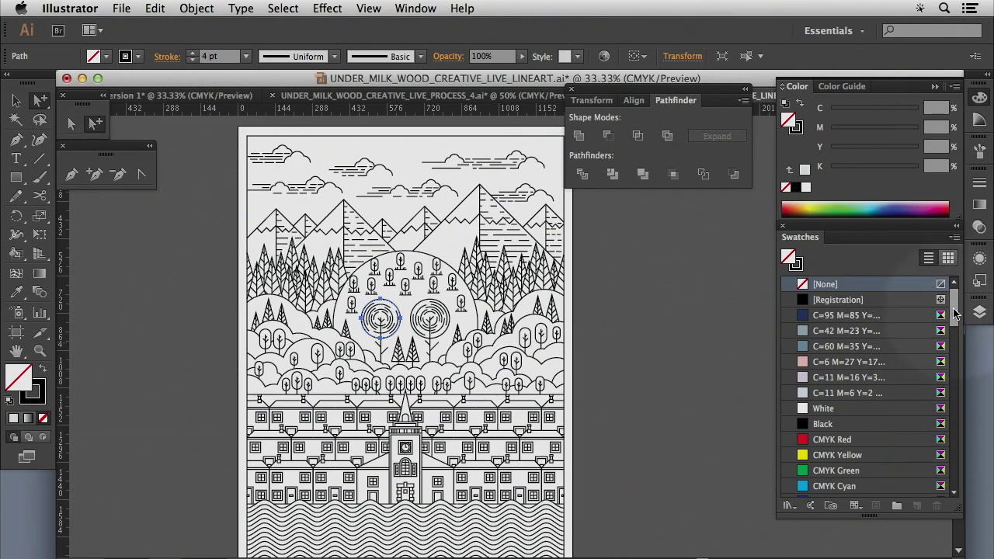
pyautogui.moveTo(954, 313); pyautogui.dragTo(955, 359)
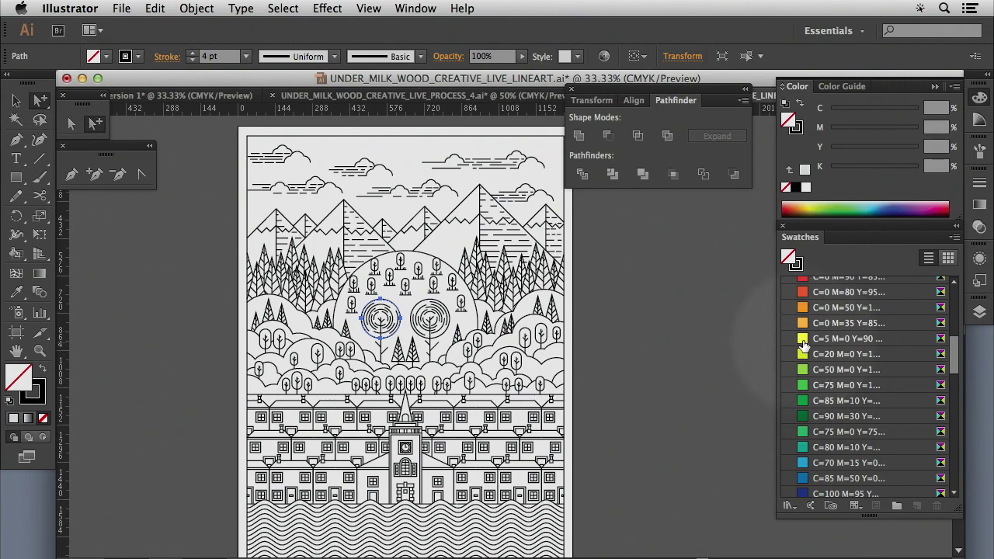
pyautogui.click(804, 342)
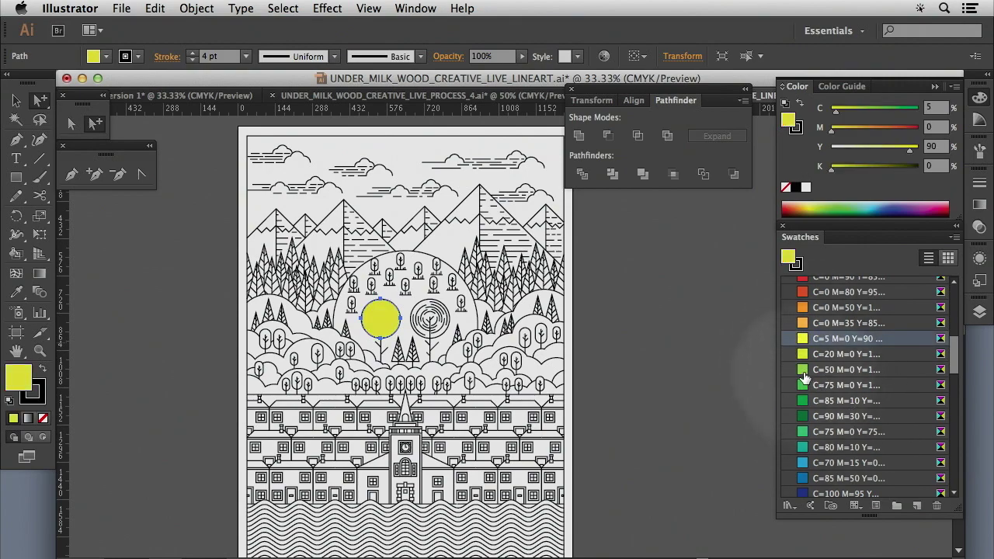
pyautogui.click(802, 370)
pyautogui.click(804, 324)
pyautogui.click(817, 386)
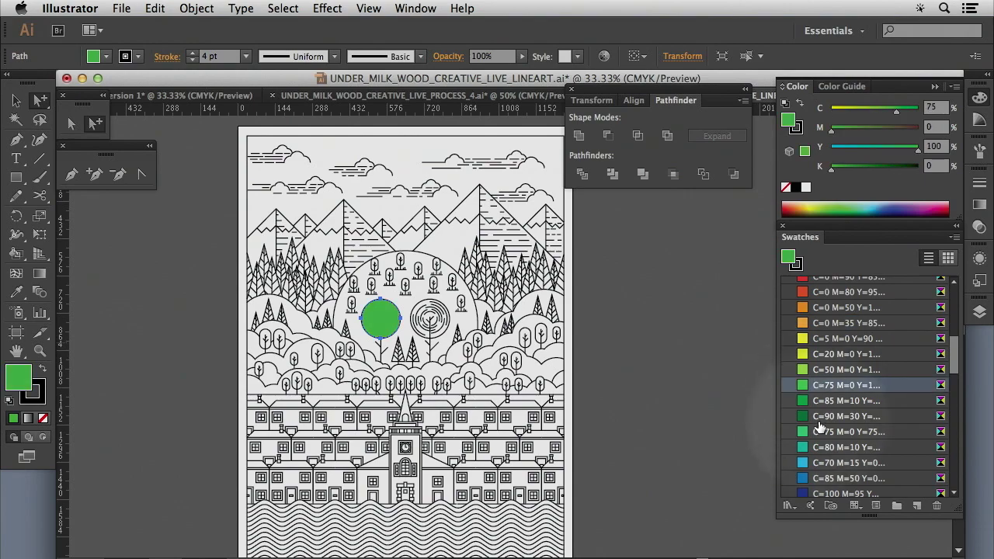
pyautogui.click(815, 417)
pyautogui.moveTo(951, 359); pyautogui.dragTo(951, 308)
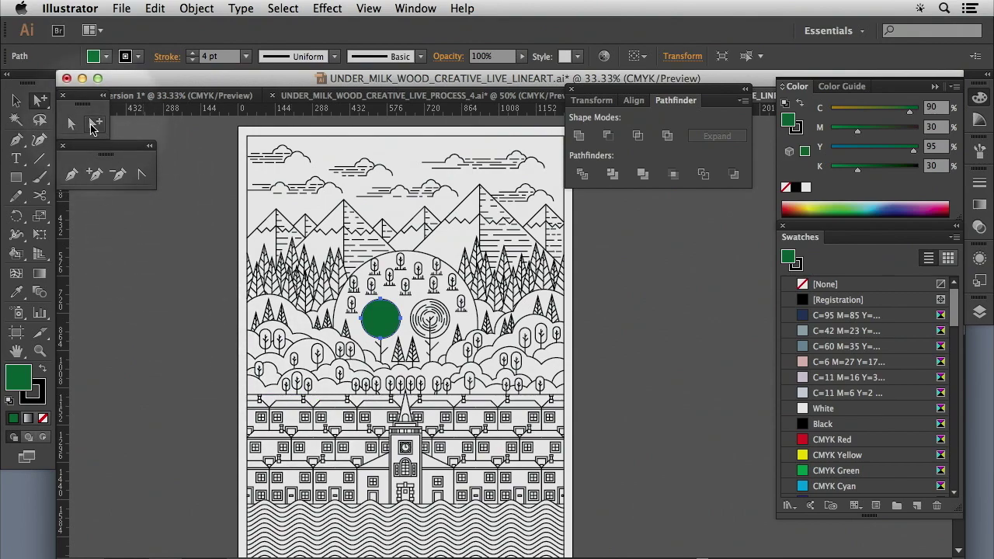
# - Undo the fill changes so the spiral circle has no fill, then deselect it
pyautogui.press('super+z')
pyautogui.press('super+z')
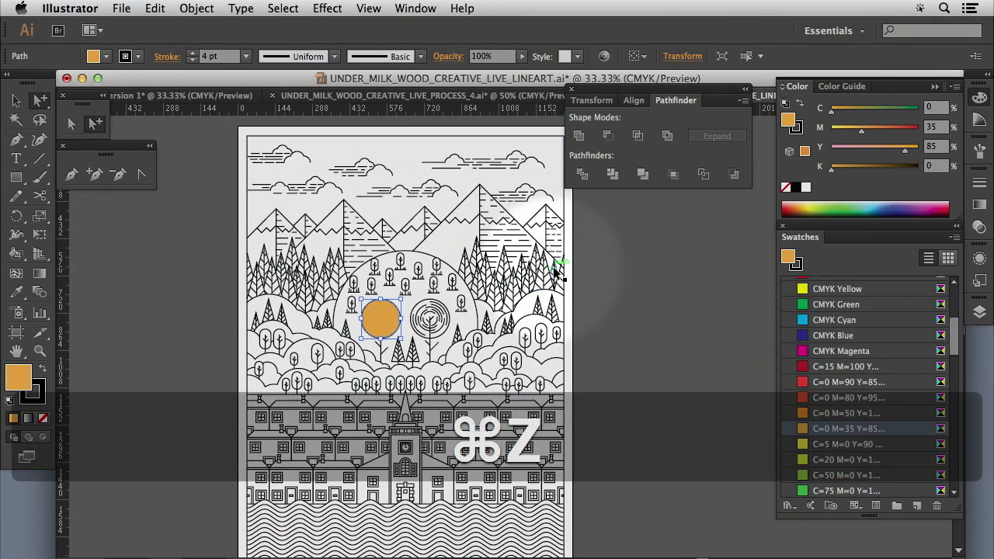
pyautogui.press('super+z')
pyautogui.press('super+z')
pyautogui.press('super+z')
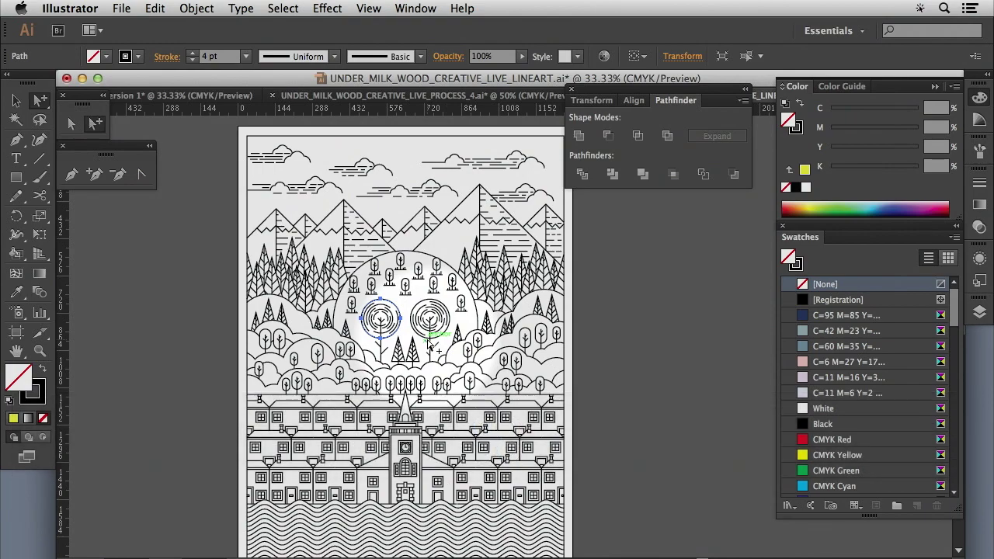
pyautogui.click(200, 345)
pyautogui.scroll(-2, 349, 342)
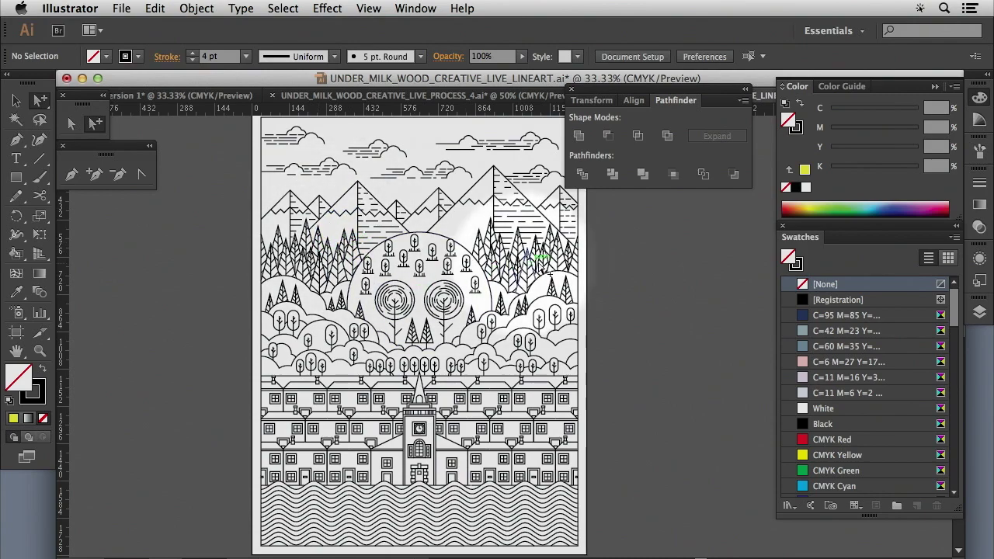
pyautogui.click(465, 226)
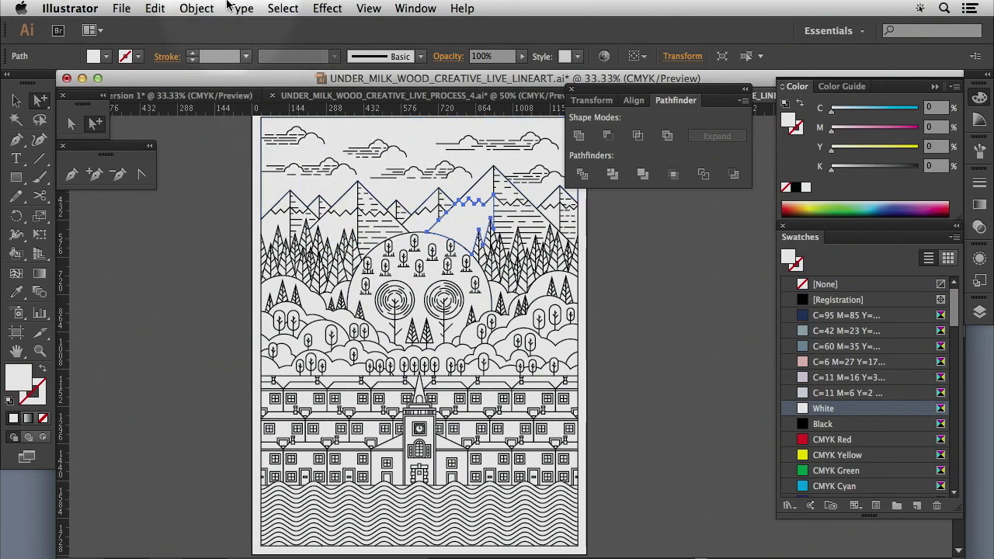
pyautogui.click(289, 8)
pyautogui.moveTo(339, 151)
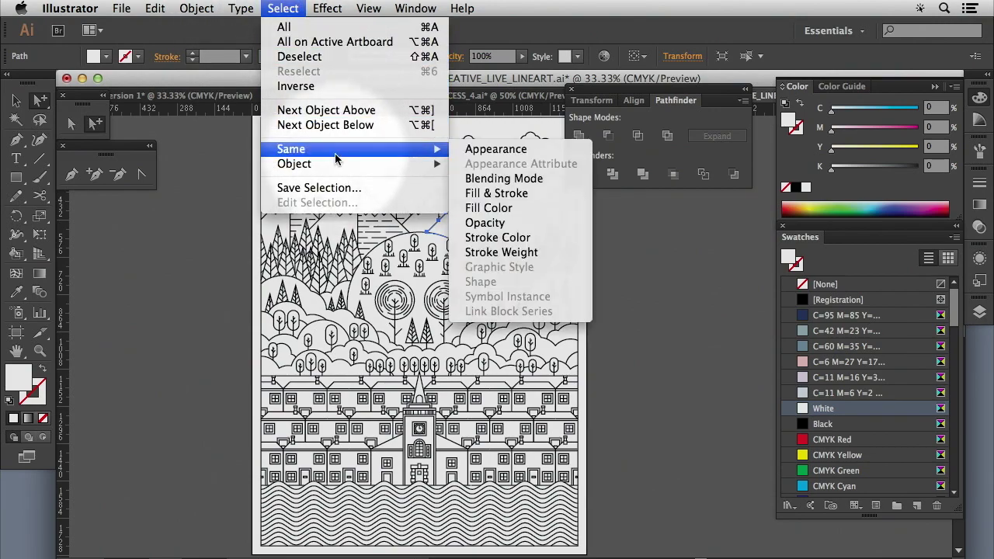
pyautogui.click(508, 208)
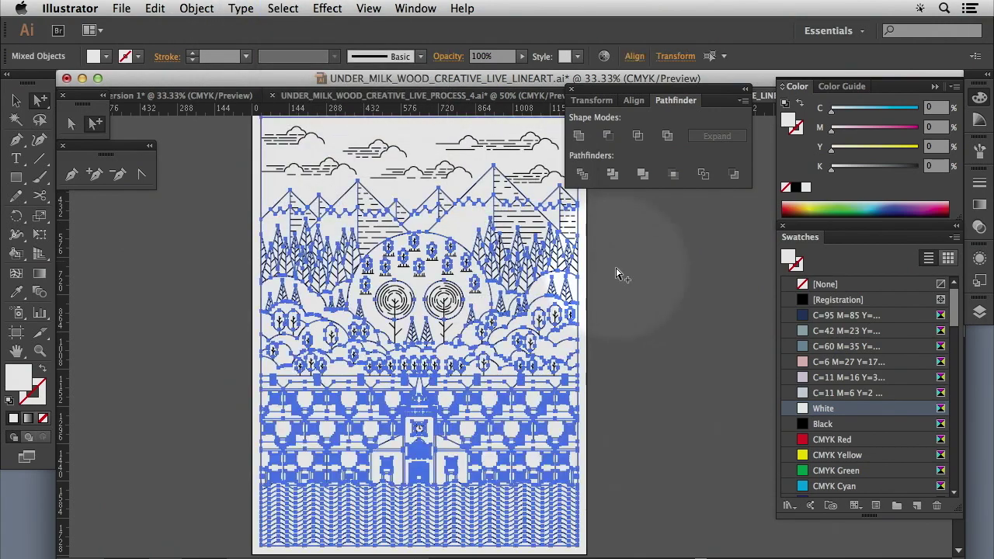
pyautogui.click(730, 363)
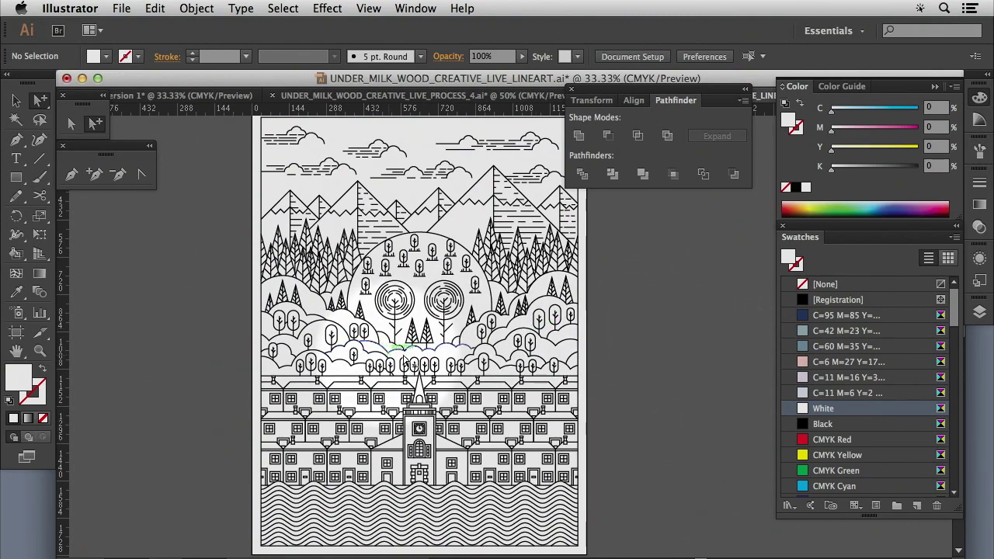
pyautogui.press('super+y')
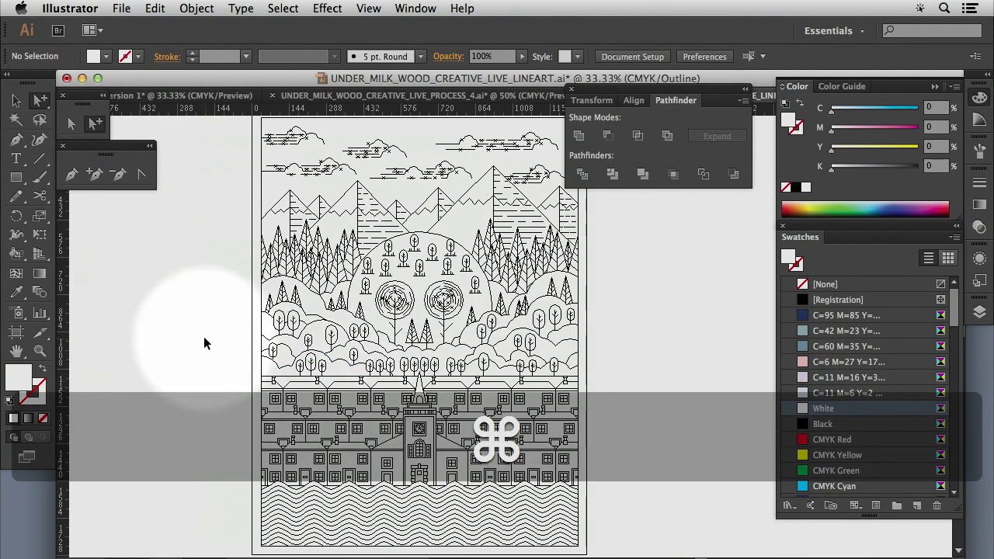
pyautogui.press('super+y')
pyautogui.click(40, 351)
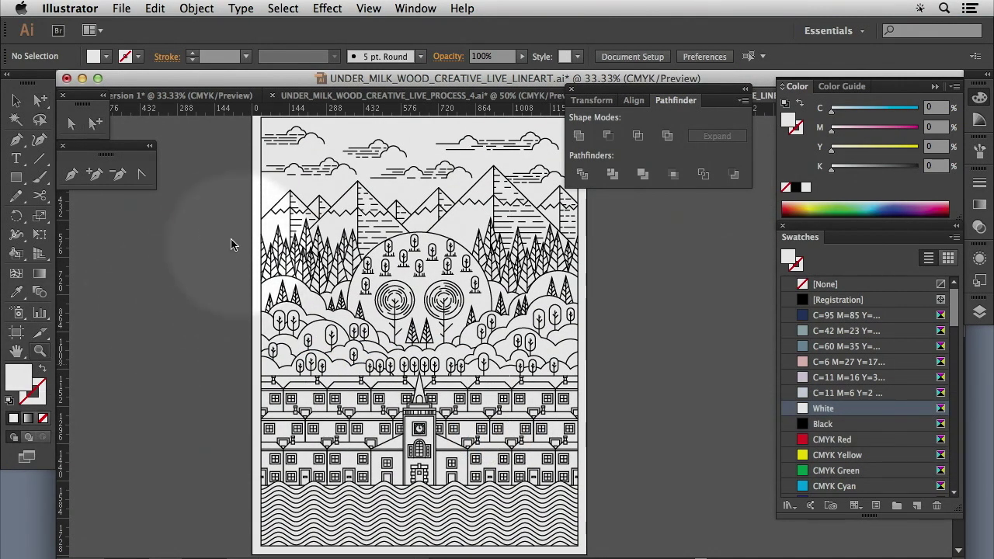
# - Zoom into the left forest and switch the artwork to Outline view
pyautogui.moveTo(233, 237); pyautogui.dragTo(425, 322)
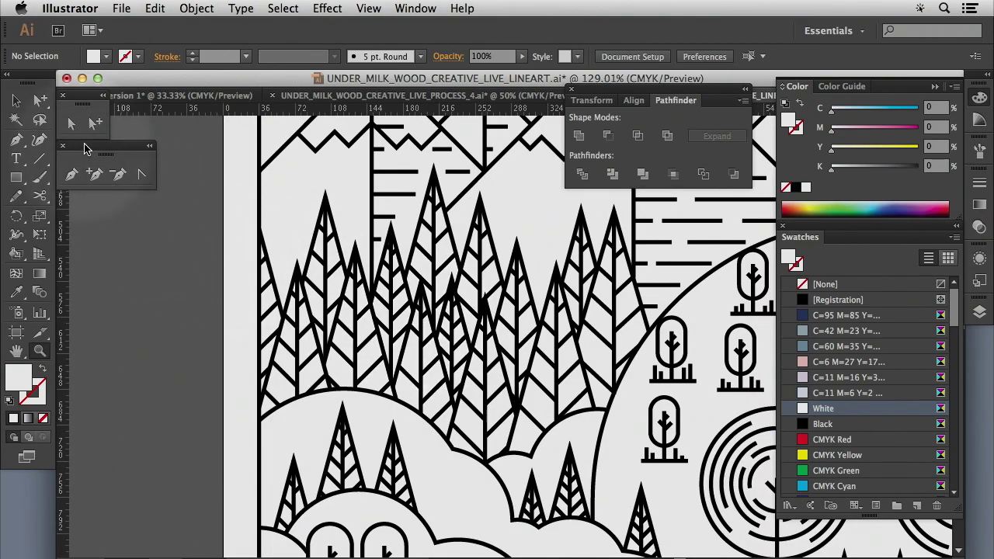
pyautogui.click(93, 124)
pyautogui.moveTo(468, 357)
pyautogui.mouseDown()
pyautogui.moveTo(265, 140)
pyautogui.moveTo(410, 377)
pyautogui.moveTo(470, 365)
pyautogui.mouseUp()
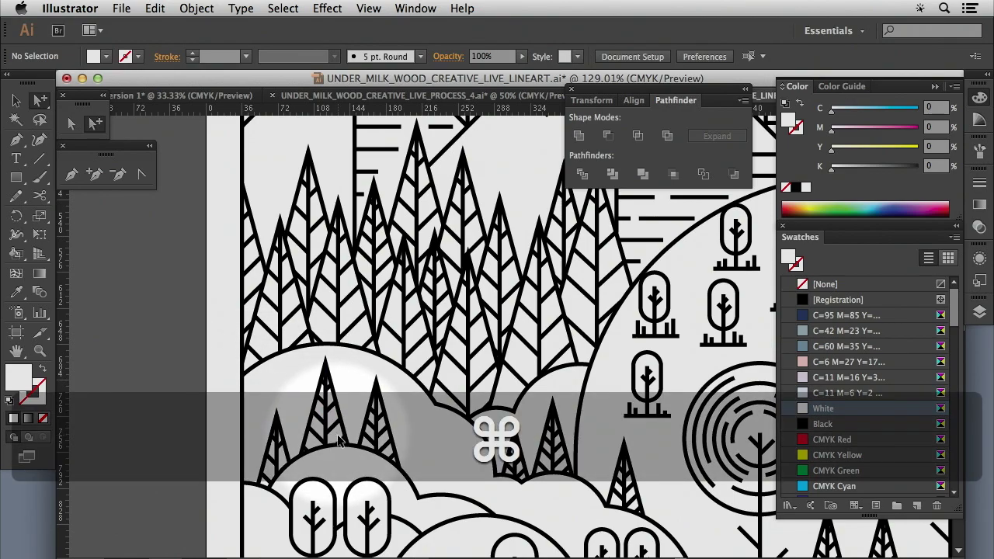
pyautogui.hotkey('ctrl', 'y')
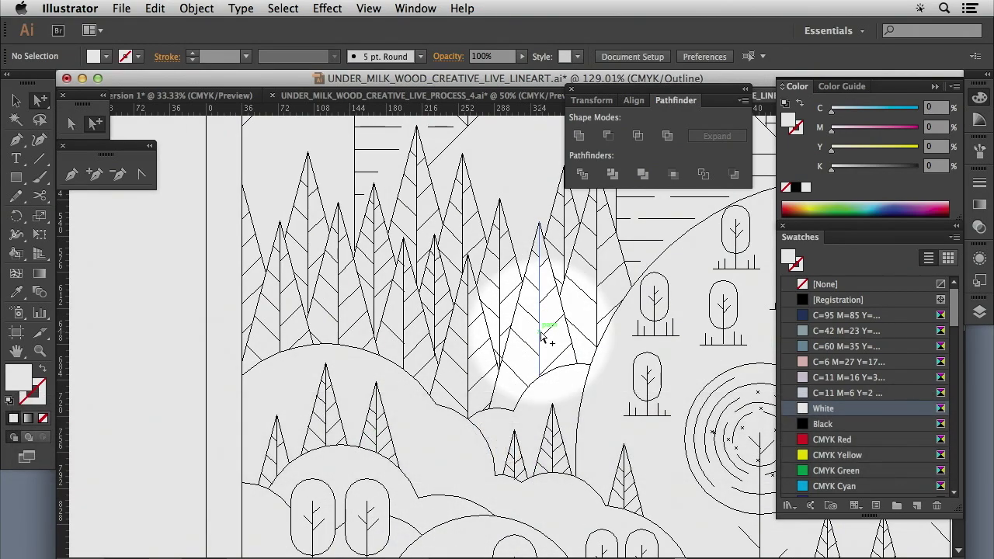
# - Pan to the small hill trees and Shift-drag one small tree slightly up
pyautogui.moveTo(553, 435); pyautogui.dragTo(528, 177)
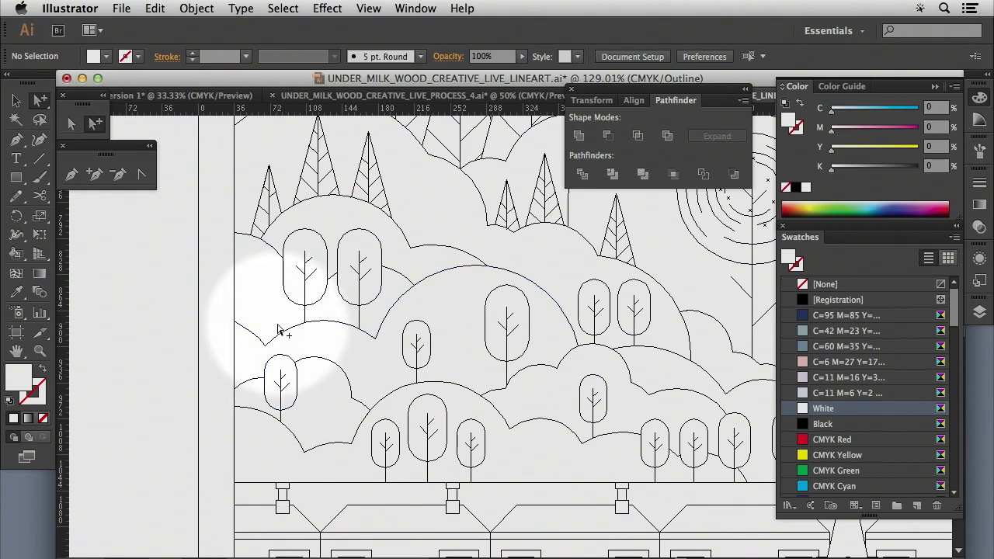
pyautogui.moveTo(326, 229); pyautogui.dragTo(362, 326)
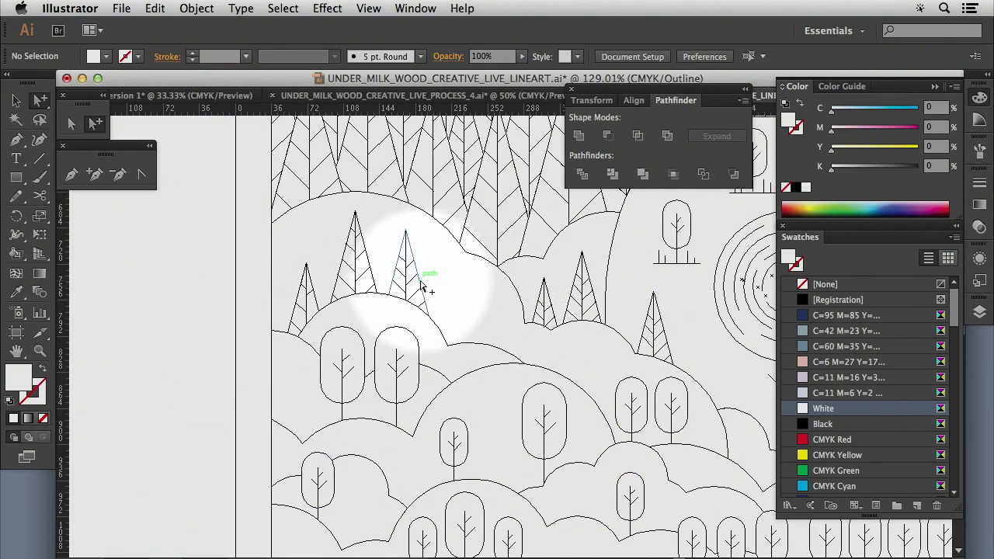
pyautogui.moveTo(418, 283); pyautogui.dragTo(420, 276)
pyautogui.click(195, 310)
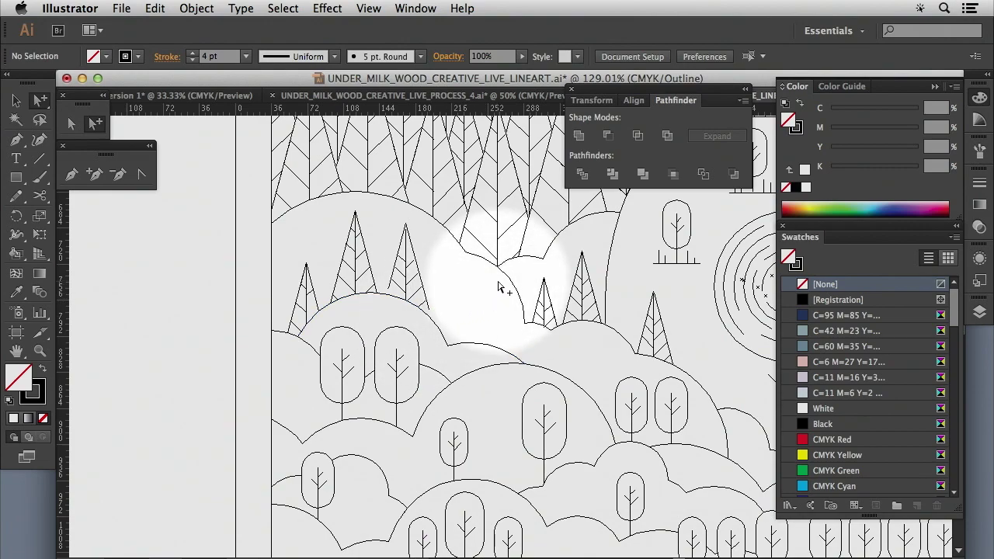
pyautogui.moveTo(497, 289); pyautogui.dragTo(411, 416)
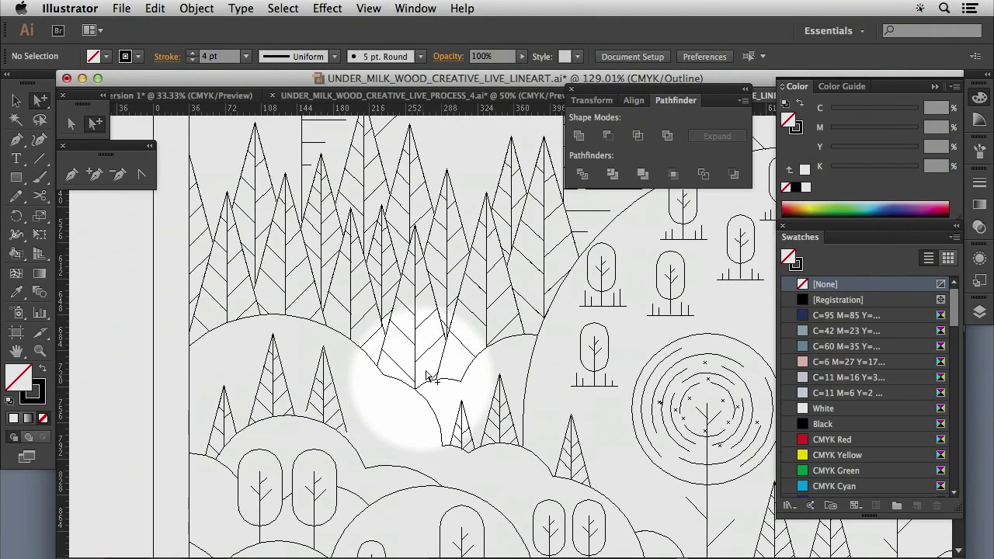
# - Move the small tree path on the left hill straight down, then deselect it
pyautogui.click(337, 396)
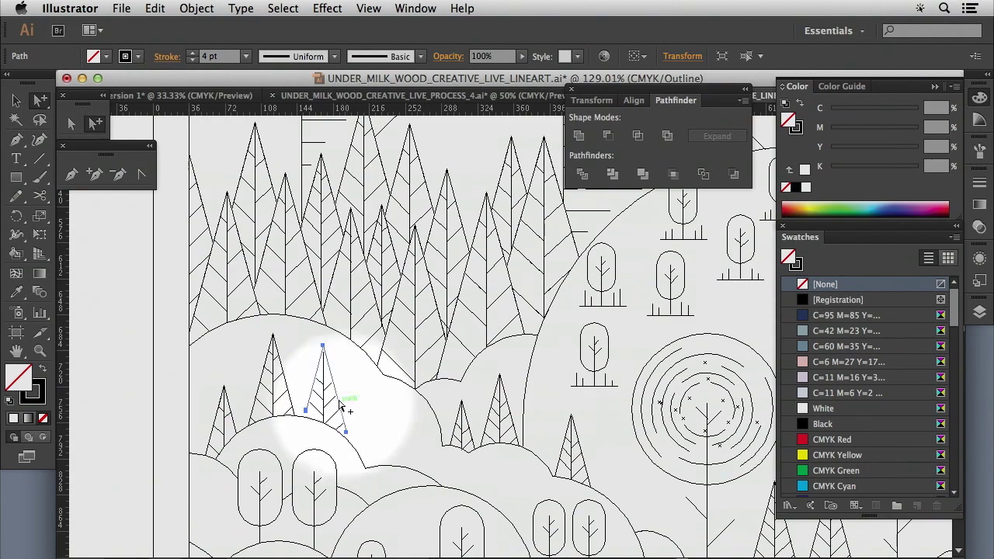
pyautogui.moveTo(335, 392); pyautogui.dragTo(337, 416)
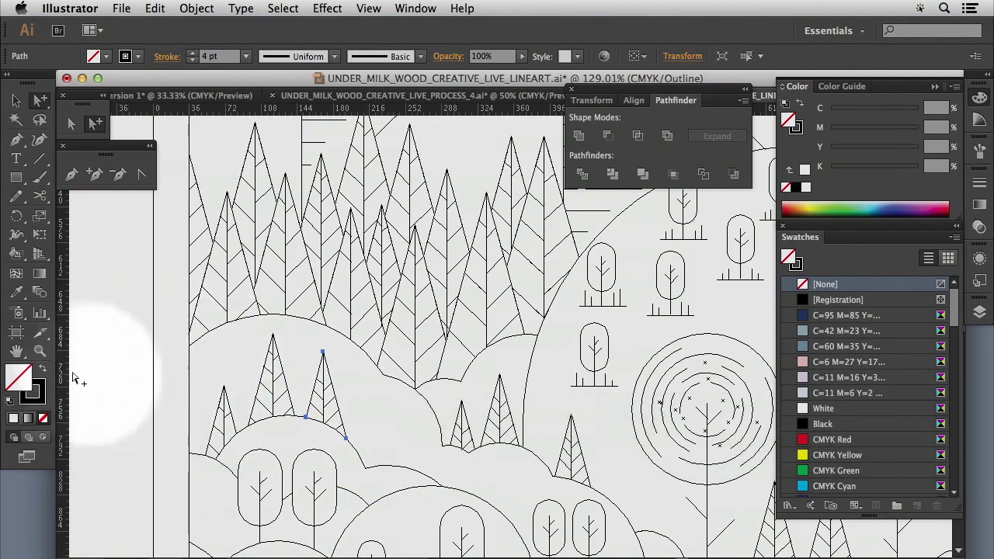
pyautogui.click(40, 352)
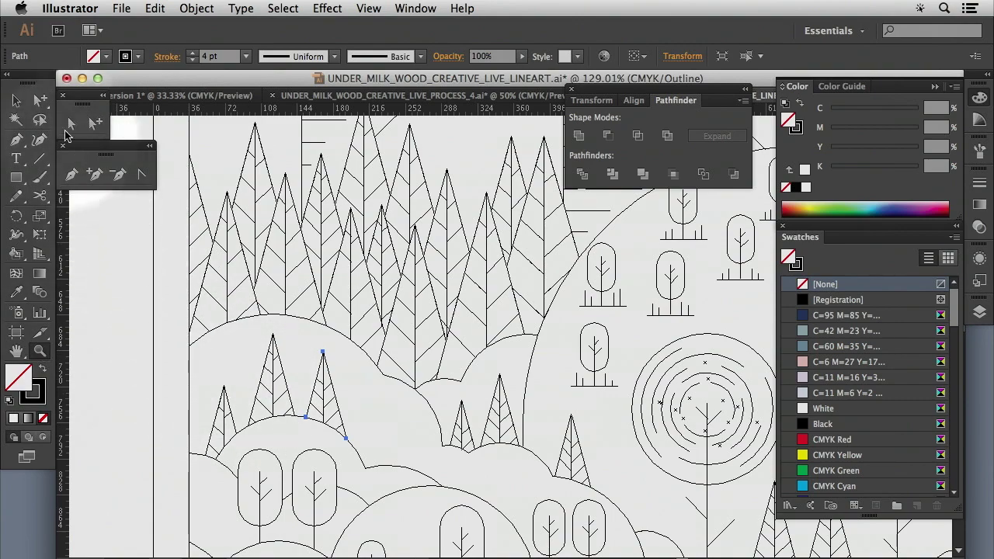
pyautogui.click(95, 122)
pyautogui.moveTo(124, 277); pyautogui.dragTo(147, 344)
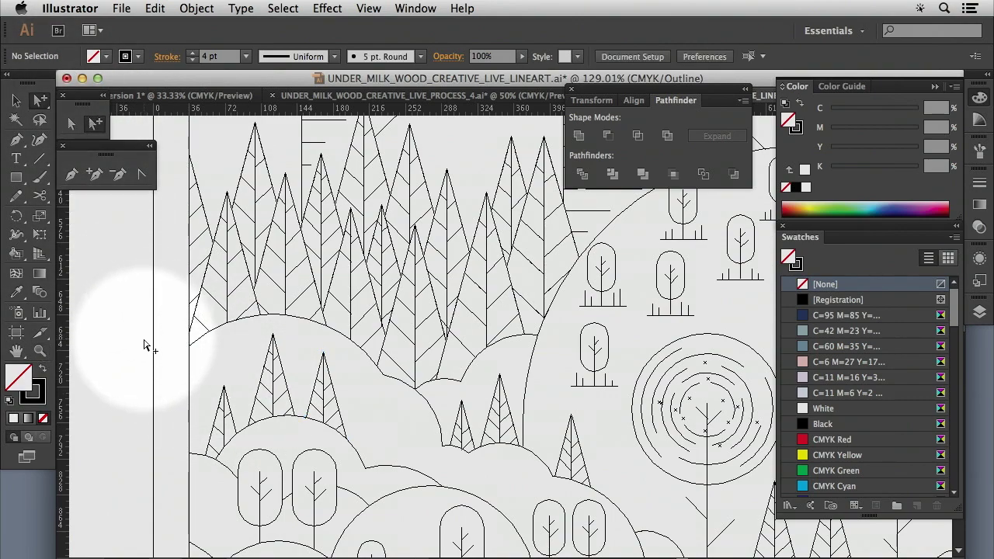
# - Return to Preview and nudge the small tree slightly lower onto the hill
pyautogui.press('super+y')
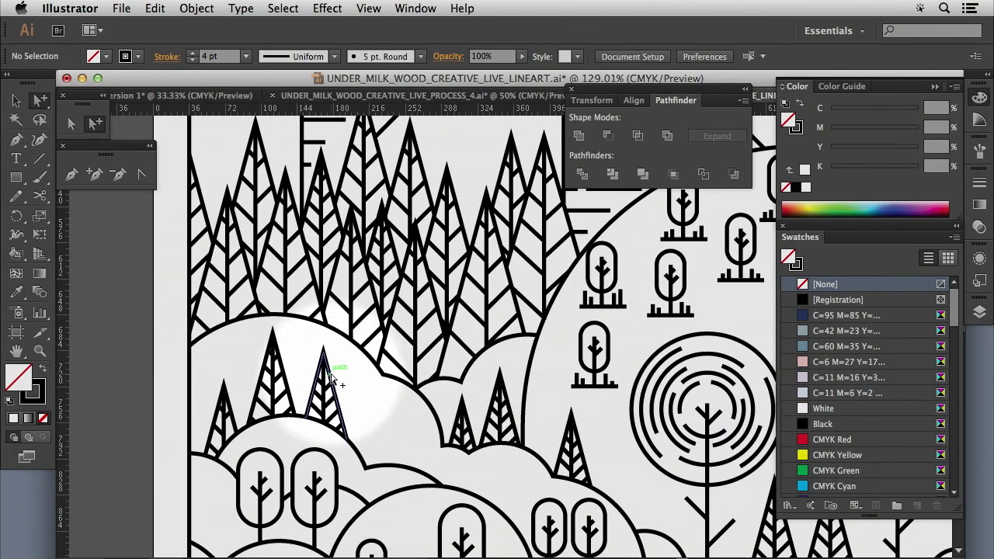
pyautogui.press('shift')
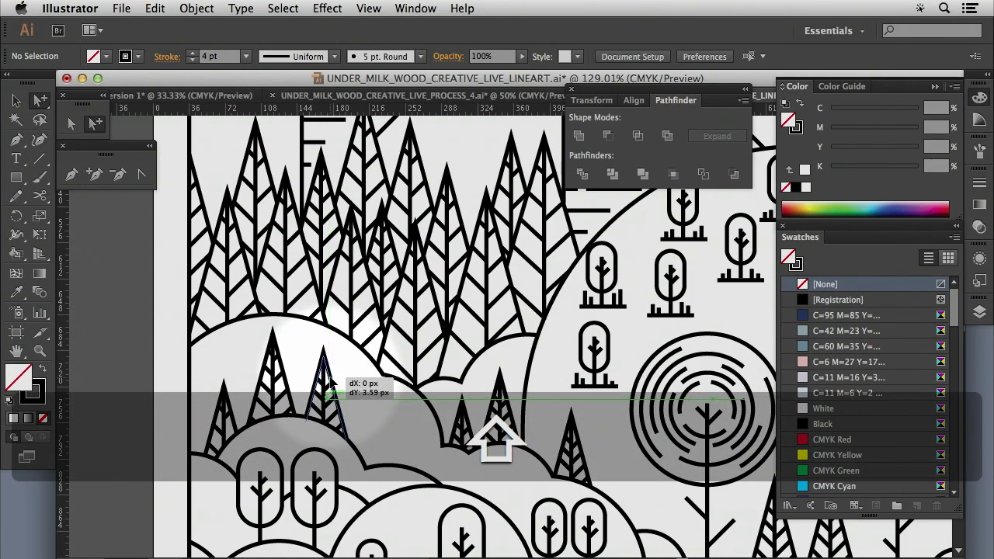
pyautogui.moveTo(330, 381); pyautogui.dragTo(331, 382)
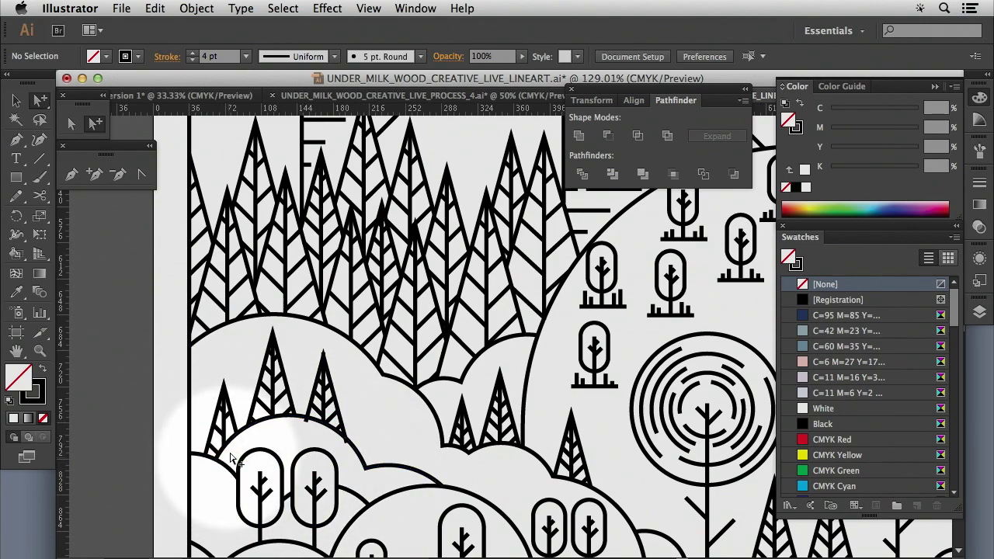
pyautogui.click(42, 353)
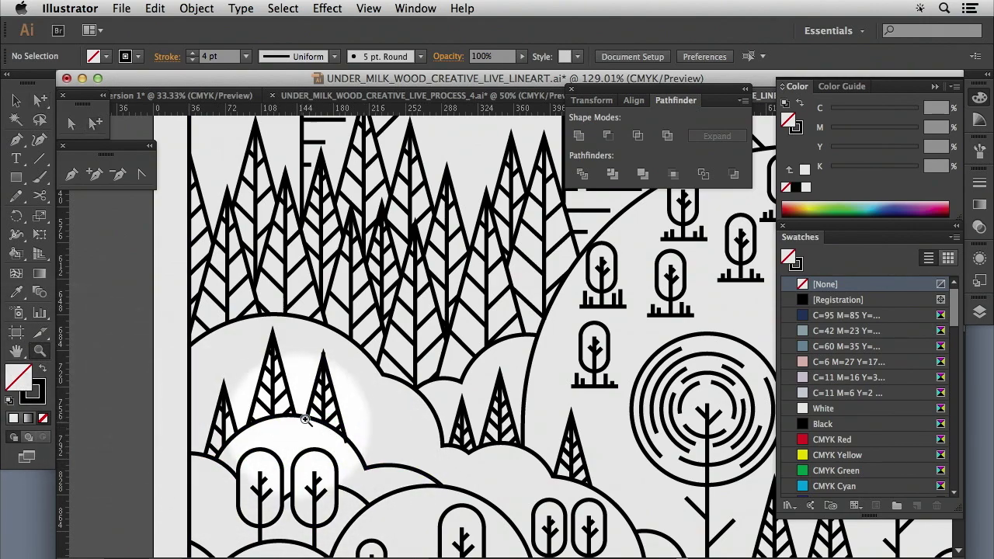
# - Magnify the tree base in Outline view and select the small tree's inverted-V path
pyautogui.moveTo(299, 378); pyautogui.dragTo(368, 501)
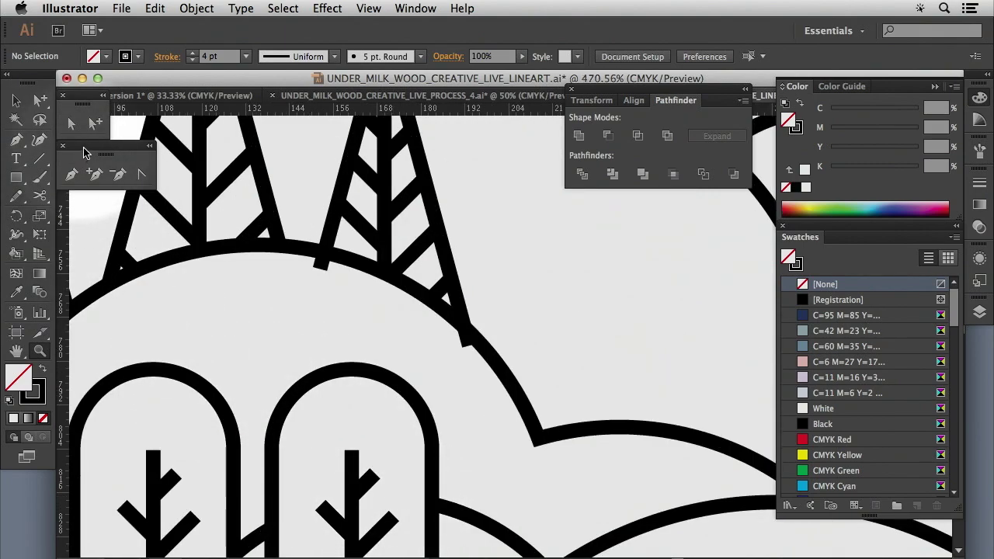
pyautogui.click(95, 126)
pyautogui.press('super+y')
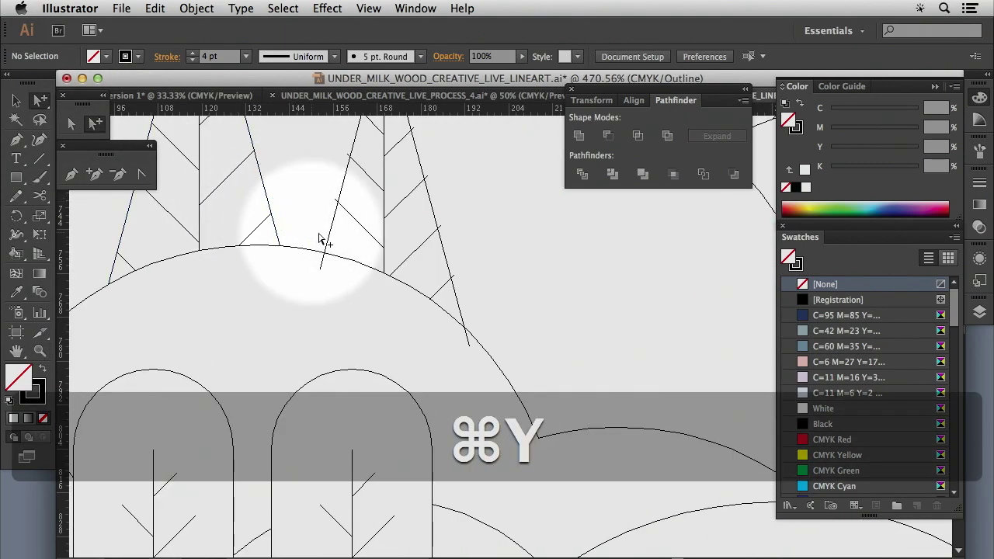
pyautogui.click(334, 225)
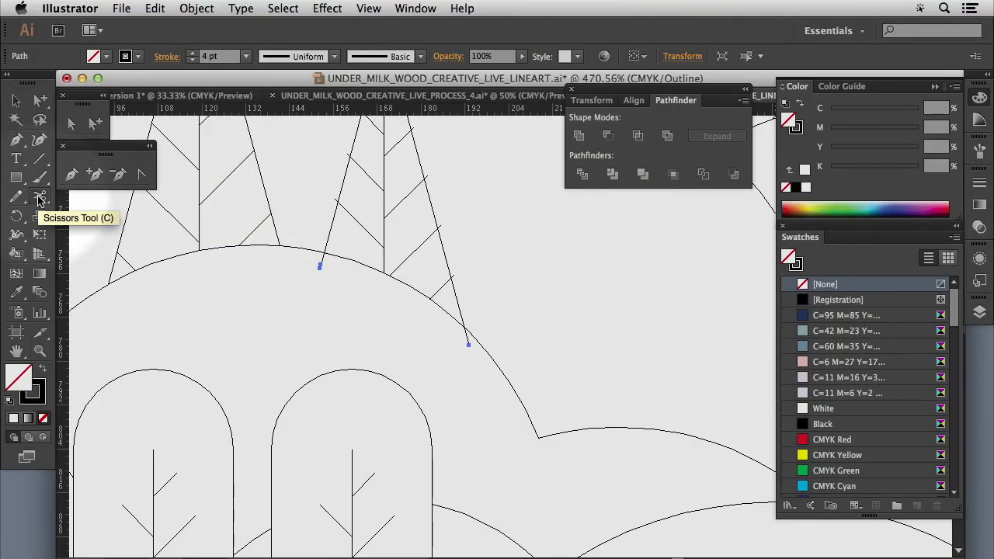
# - Try Scissors cuts where the tree leg meets the hill arc, undoing each cut
pyautogui.click(38, 200)
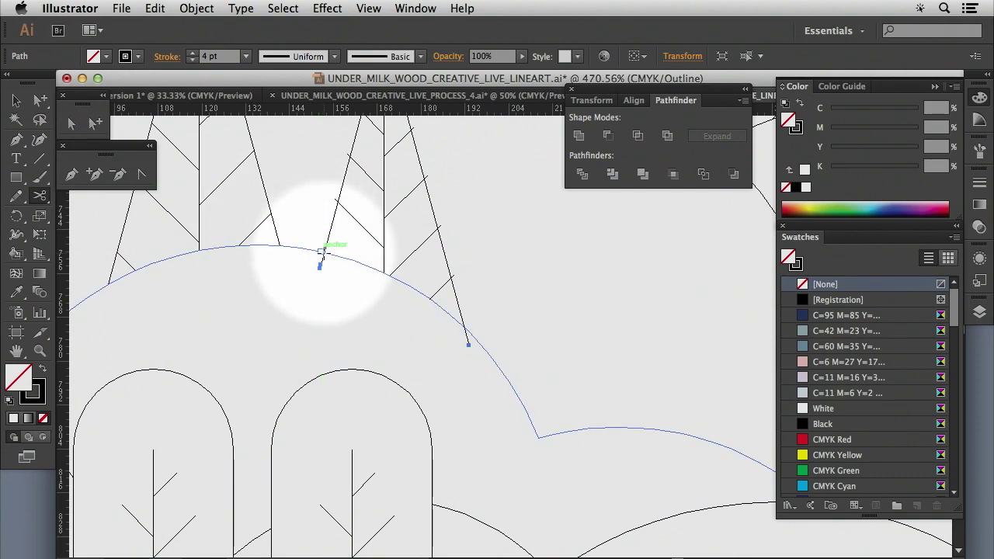
pyautogui.click(320, 252)
pyautogui.press('super+z')
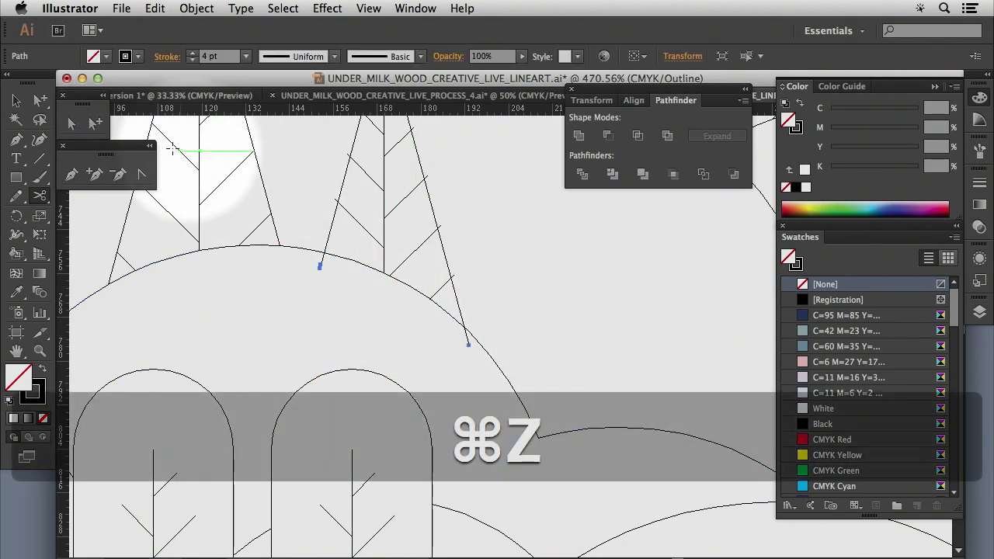
pyautogui.press('a')
pyautogui.press('super+f')
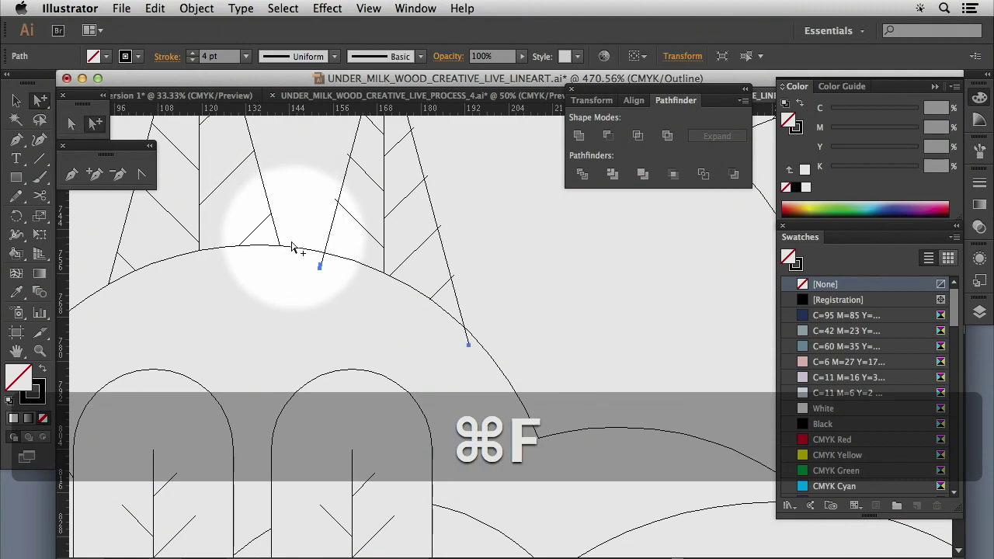
pyautogui.click(40, 198)
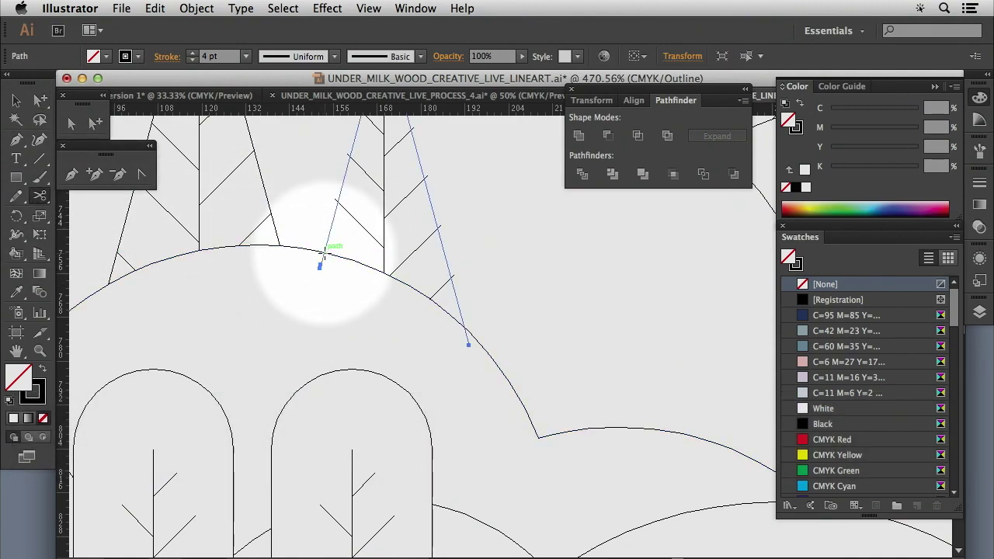
pyautogui.click(322, 251)
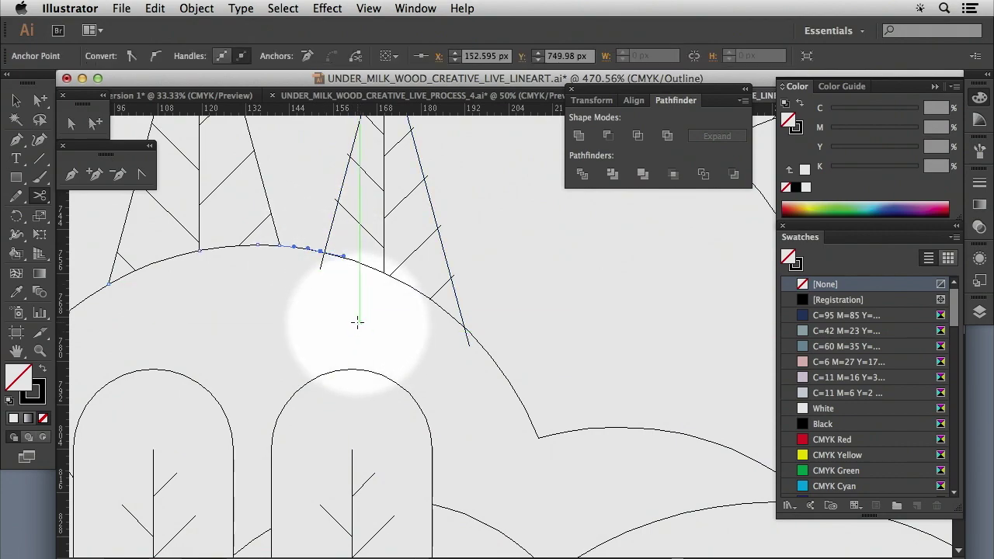
pyautogui.press('super+z')
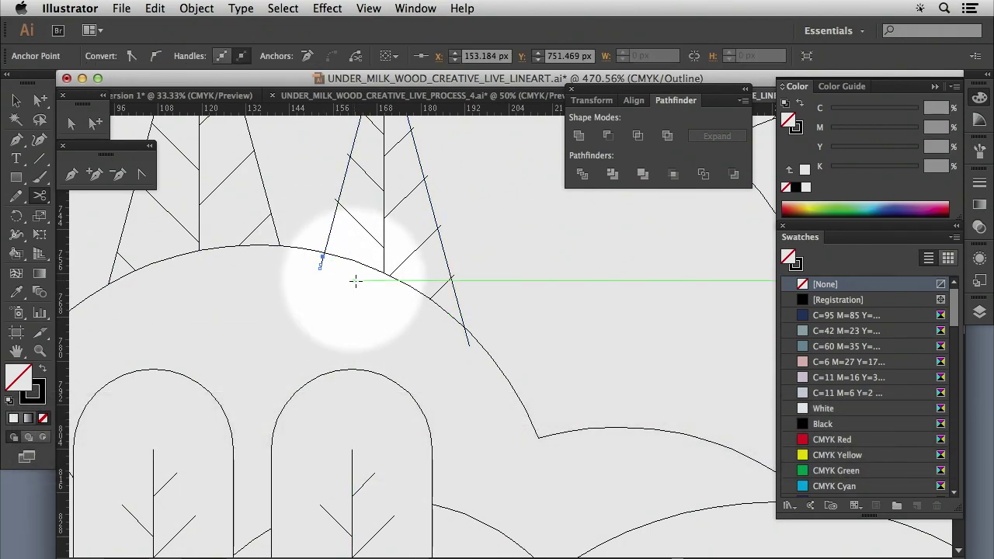
# - Check the Smart Guides setting in the View menu without changing it
pyautogui.click(96, 125)
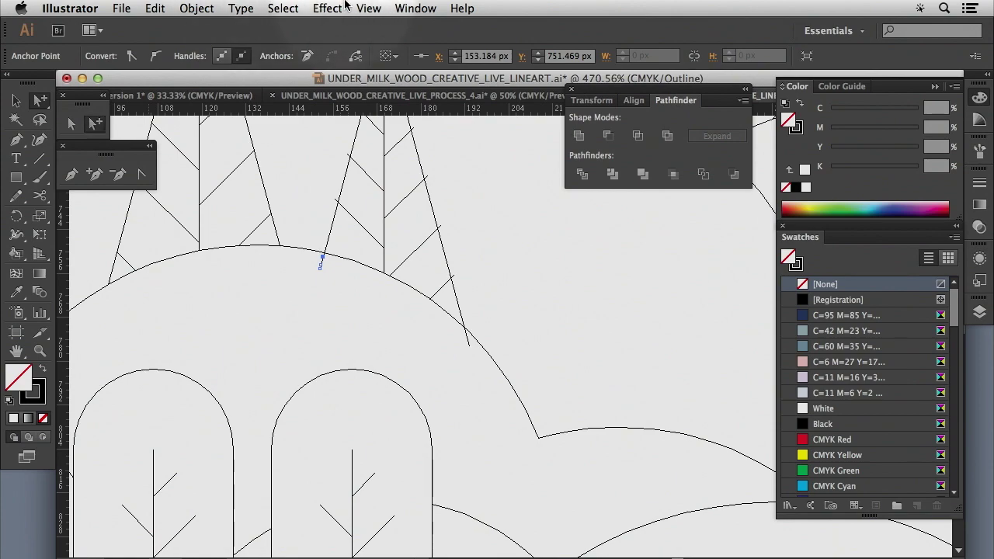
pyautogui.click(369, 8)
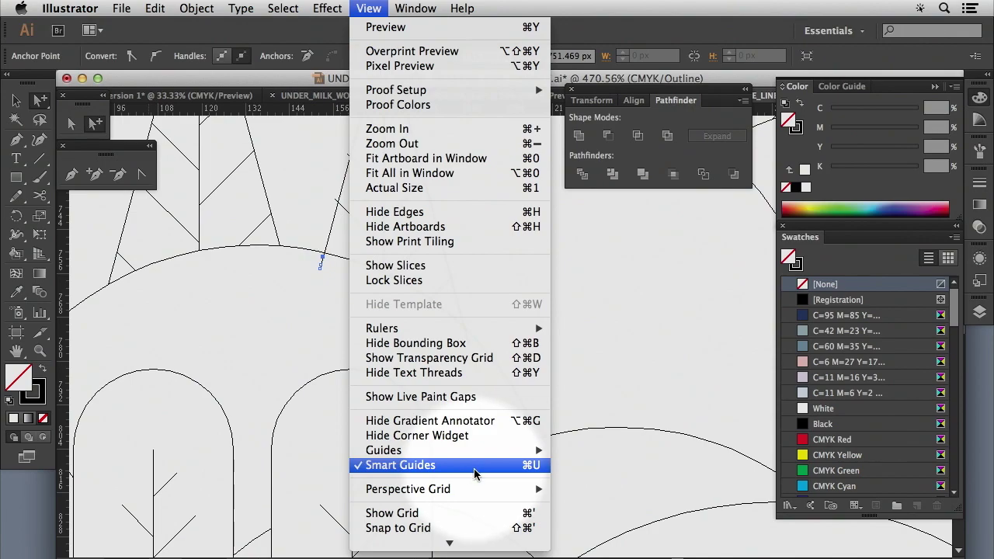
pyautogui.click(312, 198)
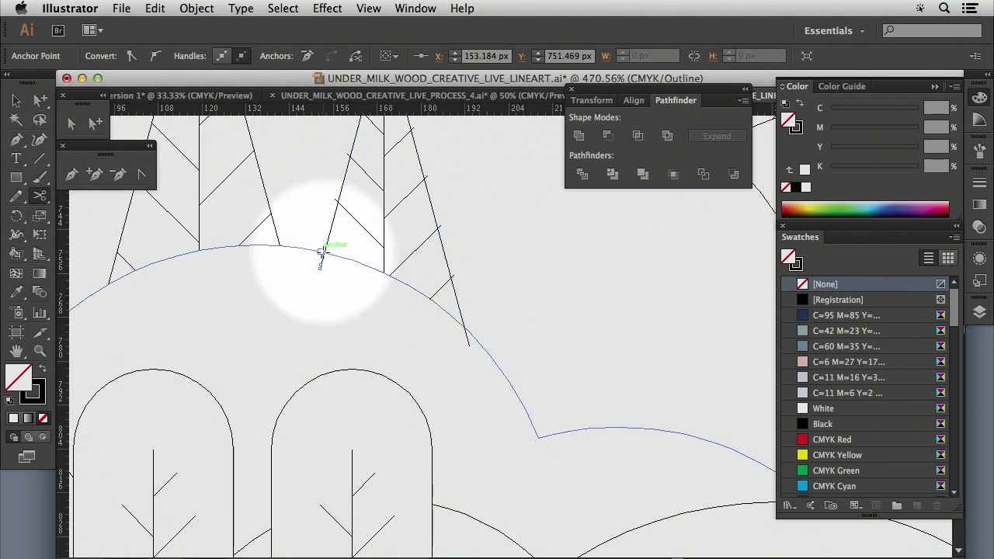
# - Cut the hill arc at the tree leg, then undo to restore the tree's trunk lines
pyautogui.click(323, 252)
pyautogui.click(94, 123)
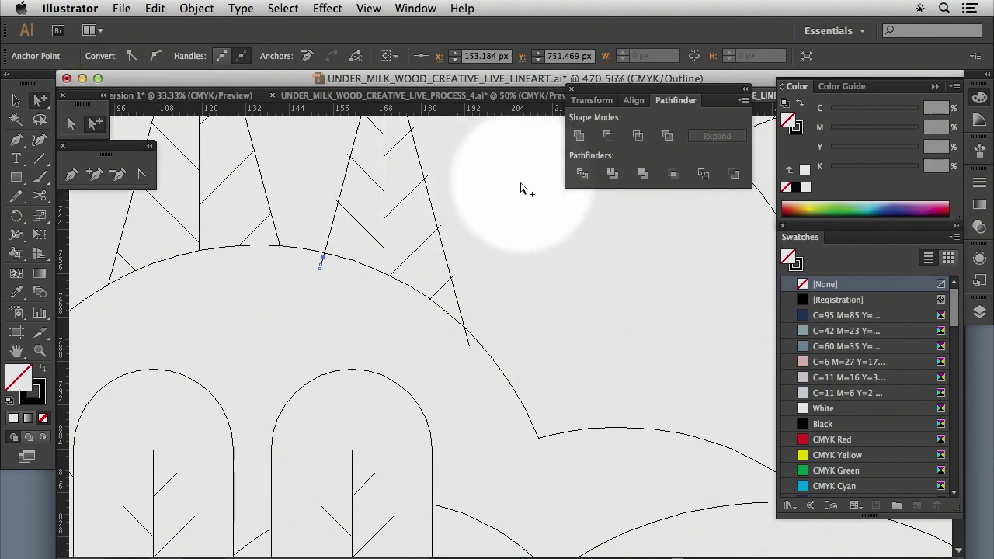
pyautogui.click(501, 190)
pyautogui.press('super+z')
pyautogui.press('super+z')
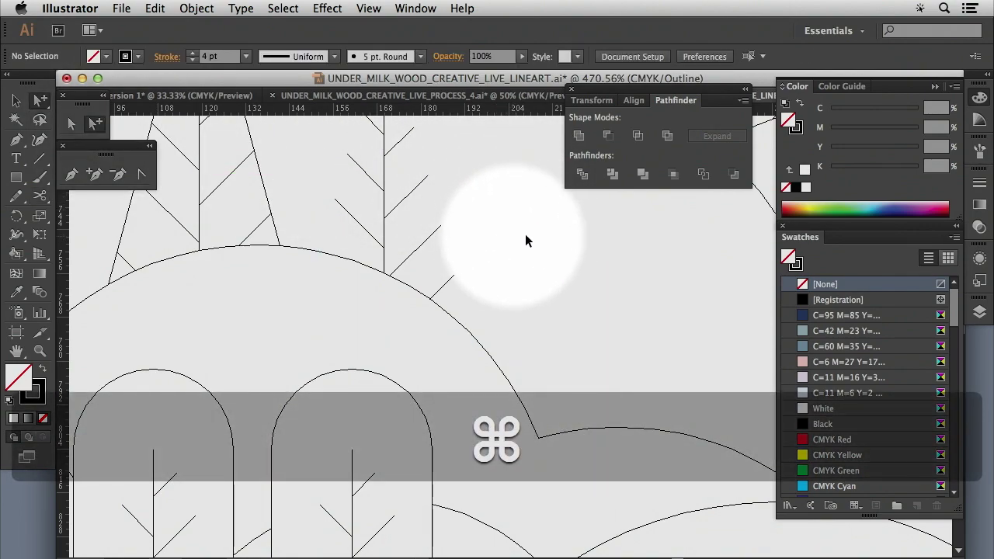
pyautogui.press('super+z')
pyautogui.click(538, 273)
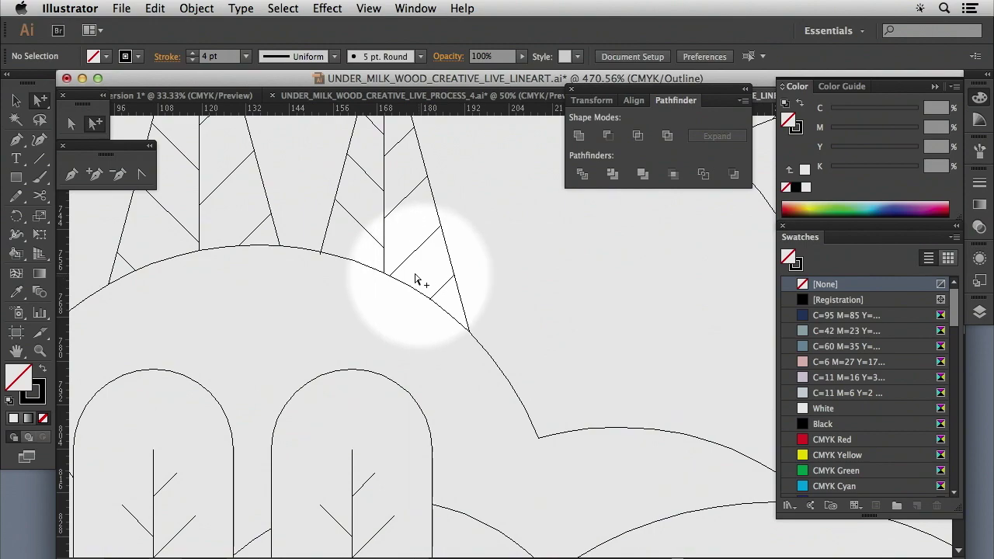
# - Shift the tree path down 4.37 px so both legs rest on the hill line, then deselect
pyautogui.moveTo(448, 248); pyautogui.dragTo(449, 238)
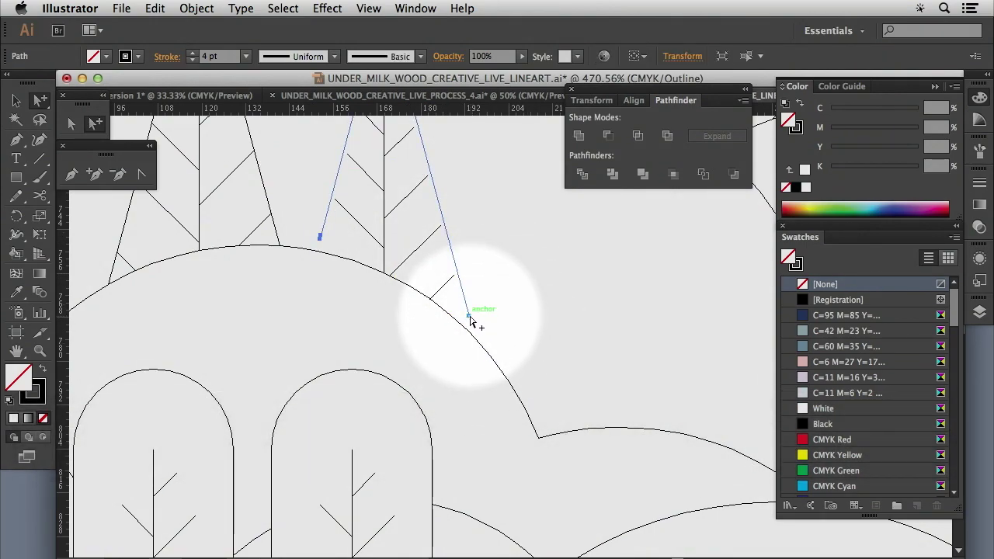
pyautogui.moveTo(469, 320); pyautogui.dragTo(470, 327)
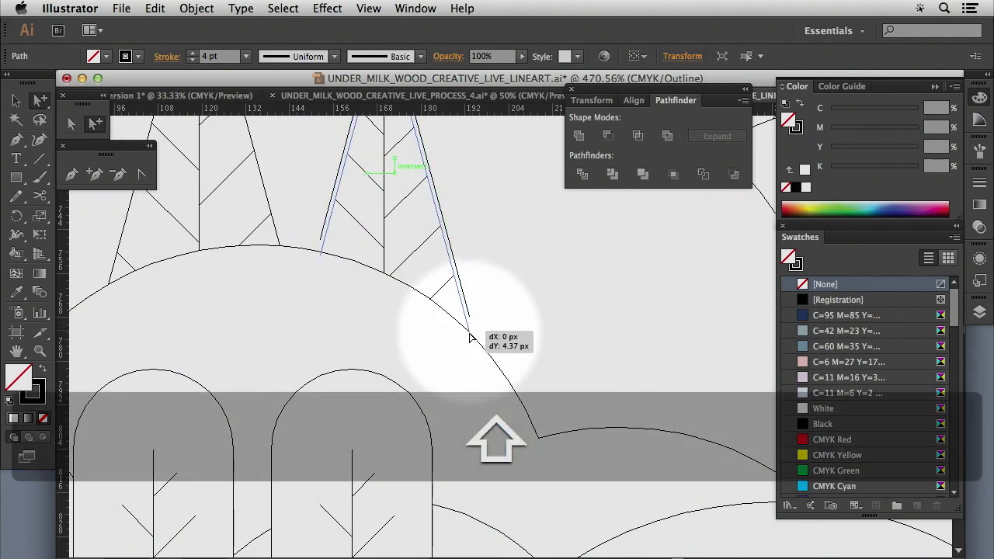
pyautogui.moveTo(469, 335); pyautogui.dragTo(469, 335)
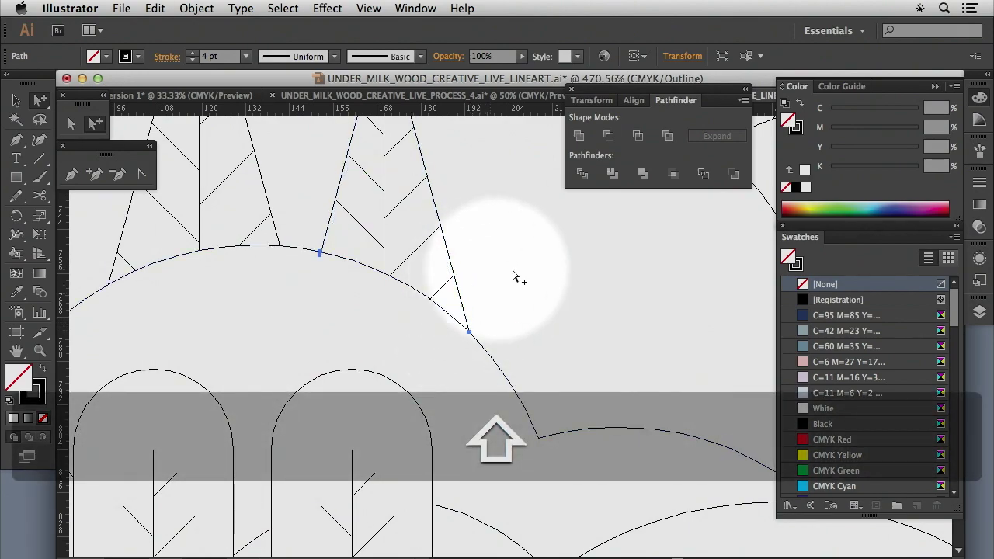
pyautogui.click(489, 346)
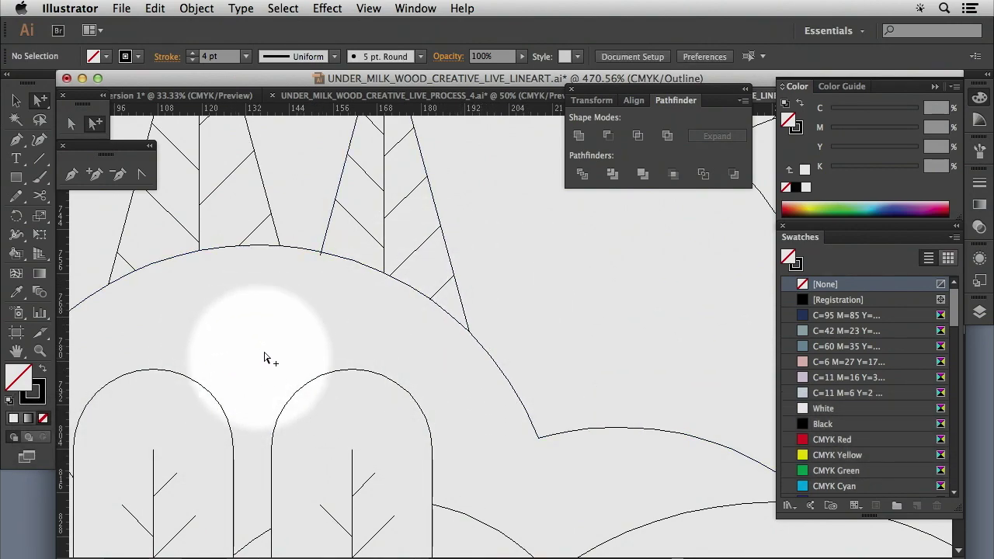
pyautogui.press('super+z')
pyautogui.click(591, 311)
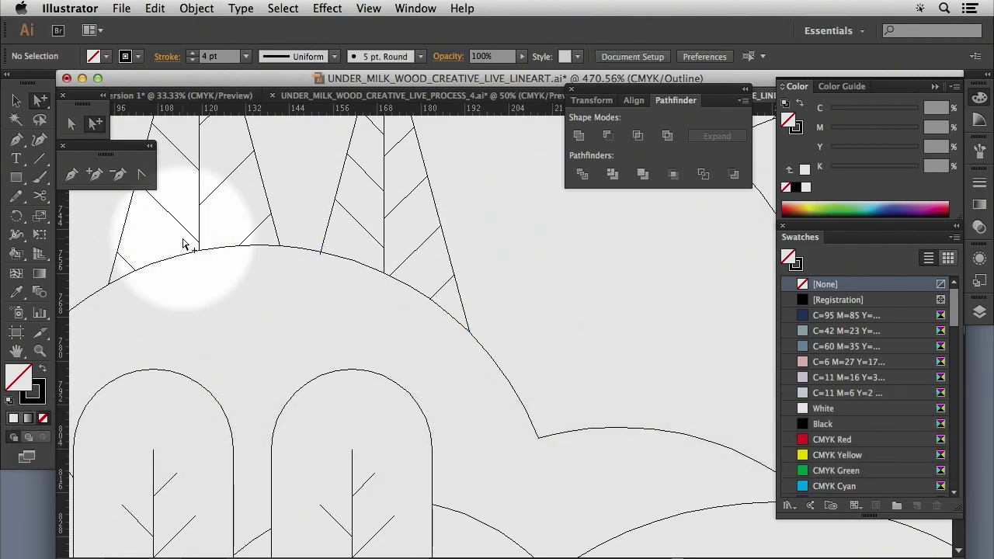
pyautogui.click(39, 351)
pyautogui.press('alt')
# - Zoom out and pan to bring the ring-shaped trees into view
pyautogui.keyDown('alt'); pyautogui.click(497, 335); pyautogui.keyUp('alt')
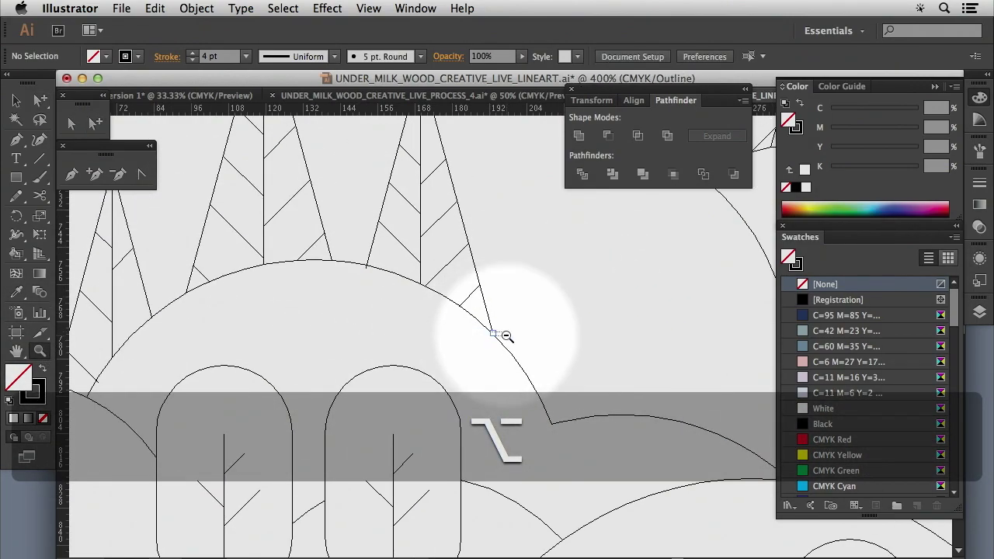
pyautogui.keyDown('alt'); pyautogui.click(516, 330); pyautogui.keyUp('alt')
pyautogui.keyDown('alt'); pyautogui.click(528, 326); pyautogui.keyUp('alt')
pyautogui.keyDown('alt'); pyautogui.click(532, 332); pyautogui.keyUp('alt')
pyautogui.moveTo(630, 305); pyautogui.dragTo(299, 302)
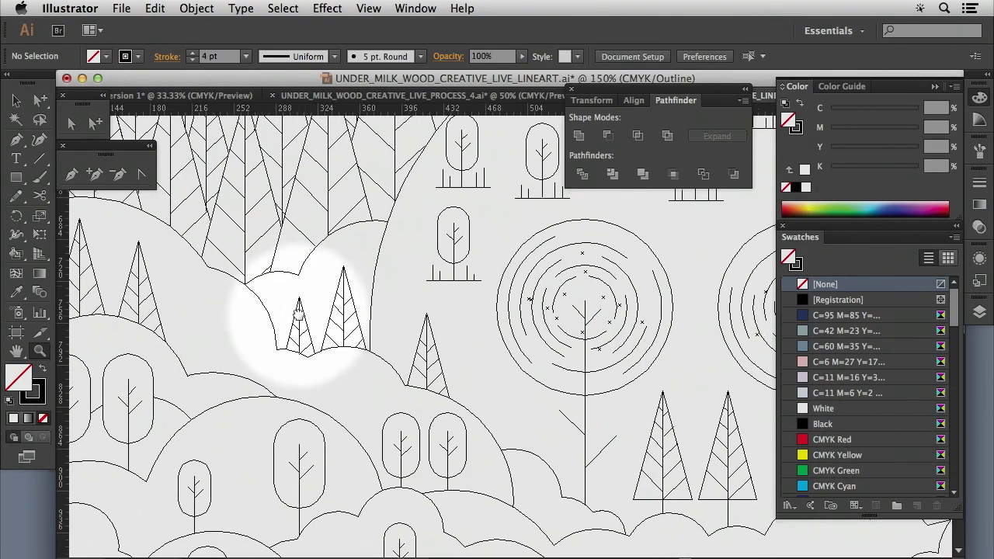
pyautogui.press('alt')
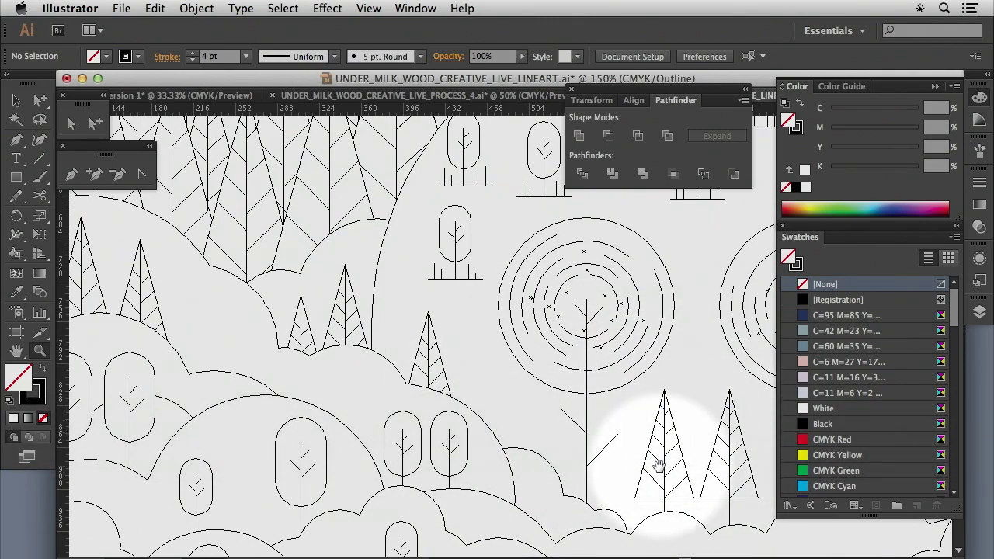
# - Pan over the lower trees and houses, then zoom in on the two triangular trees
pyautogui.moveTo(666, 411); pyautogui.dragTo(500, 321)
pyautogui.moveTo(673, 434); pyautogui.dragTo(510, 375)
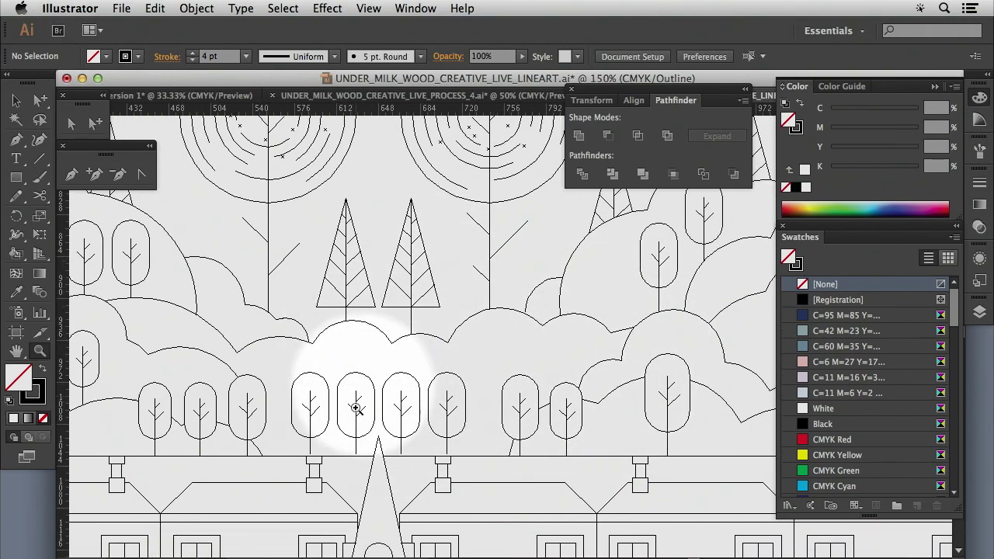
pyautogui.moveTo(229, 343); pyautogui.dragTo(368, 417)
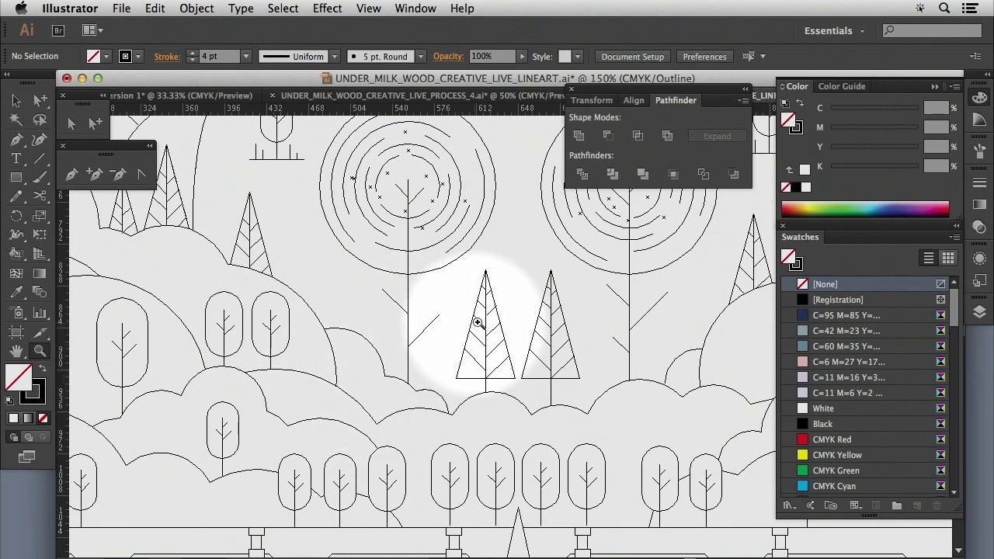
pyautogui.moveTo(485, 275); pyautogui.dragTo(578, 361)
pyautogui.click(95, 124)
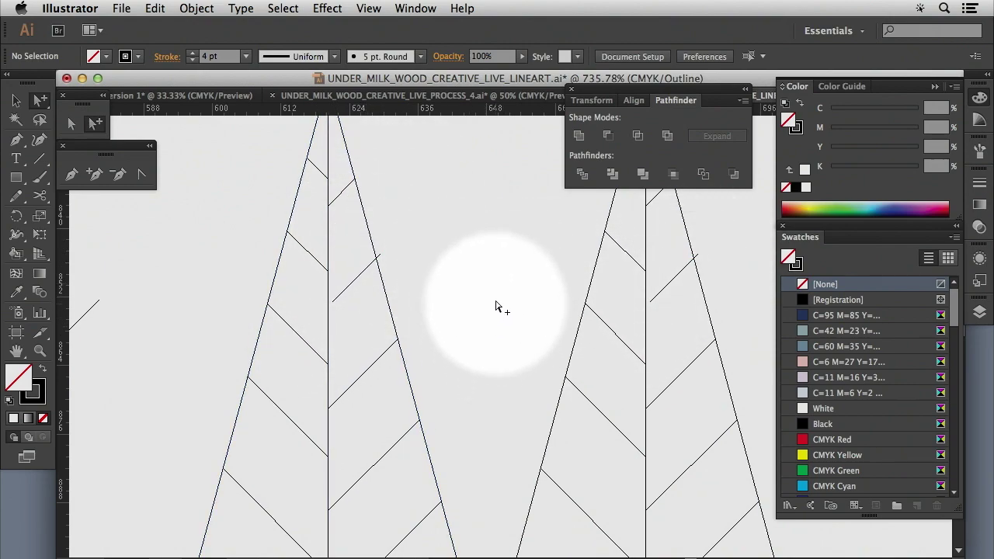
# - In Preview, select the left tree's path and open the Stroke panel showing its 4 pt weight
pyautogui.press('super+y')
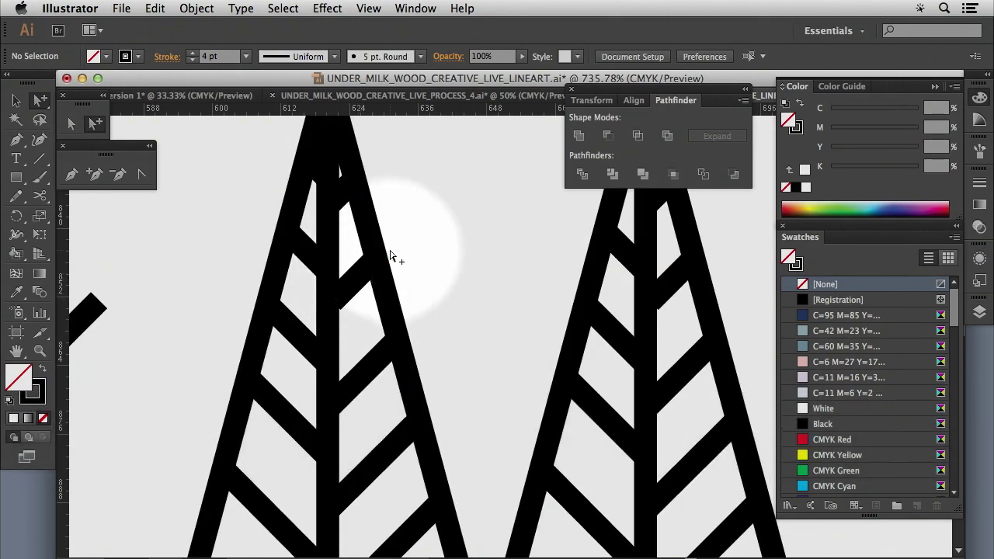
pyautogui.click(388, 296)
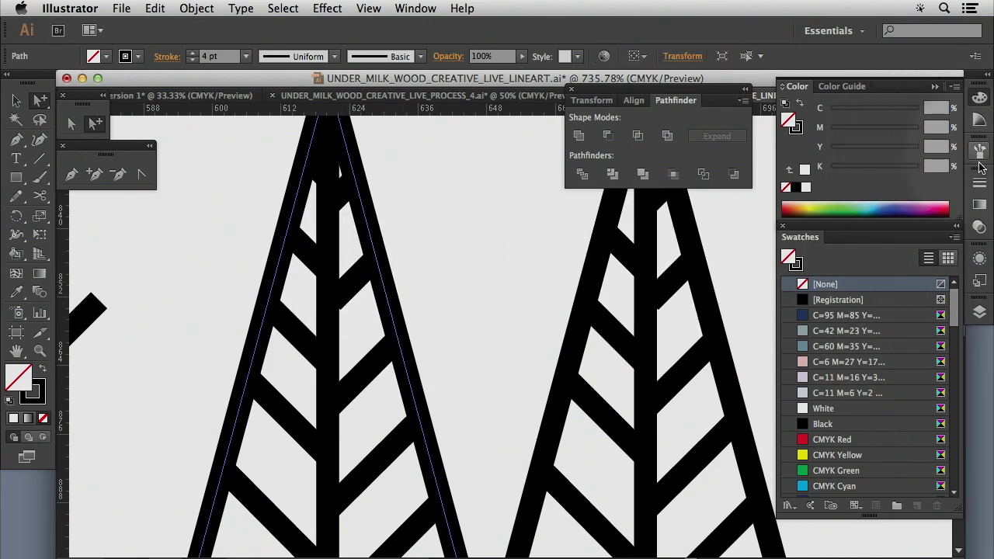
pyautogui.click(417, 9)
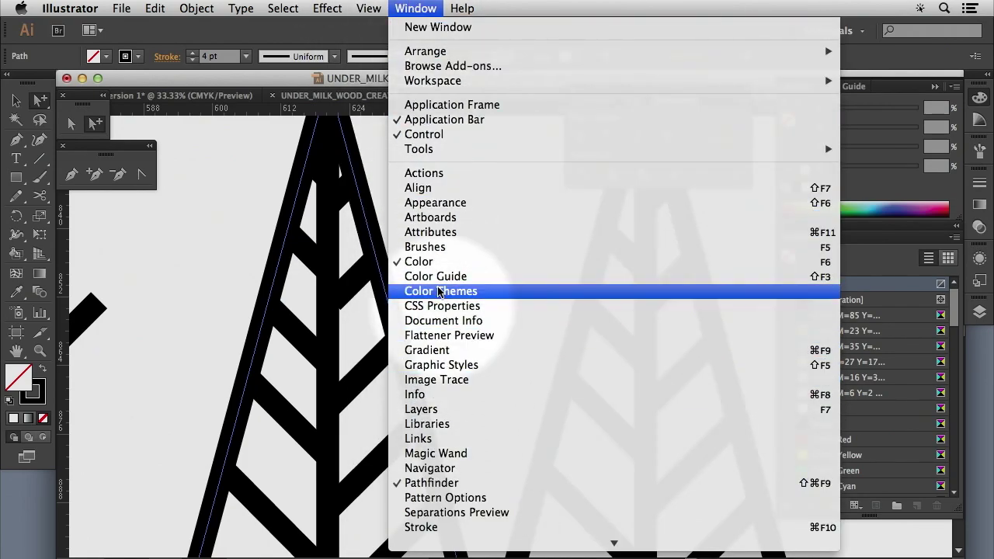
pyautogui.click(497, 528)
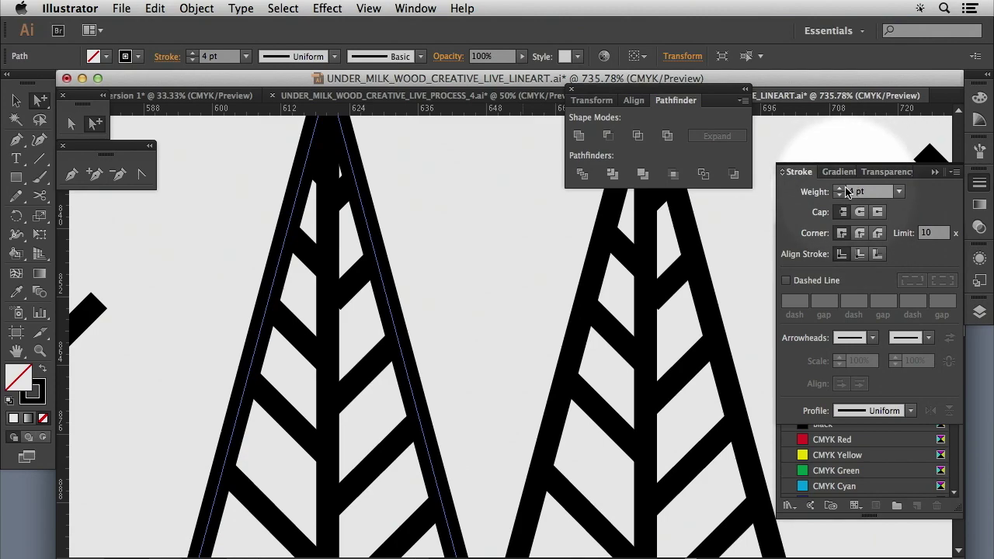
pyautogui.click(439, 191)
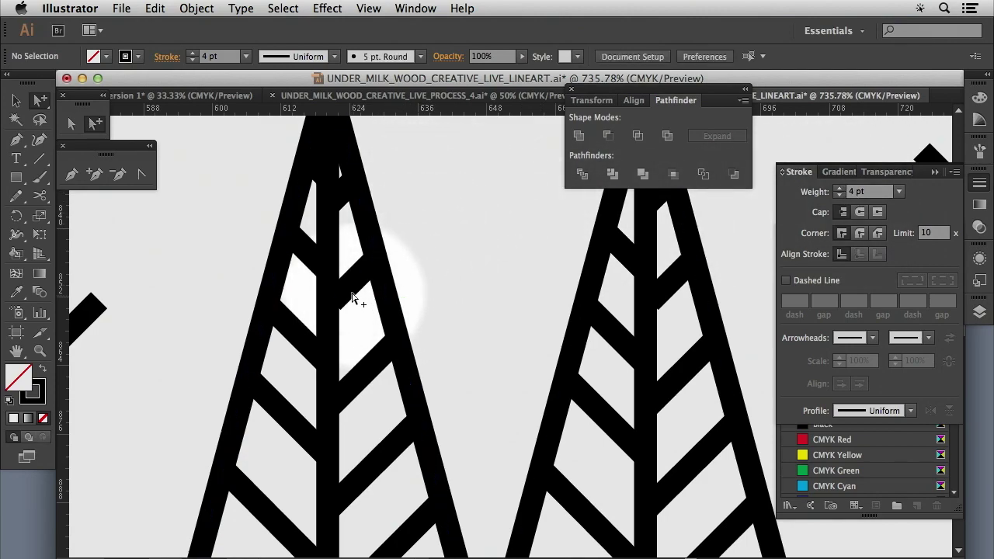
# - Toggle Outline view and back to Preview, then zoom out from the trees
pyautogui.press('super+y')
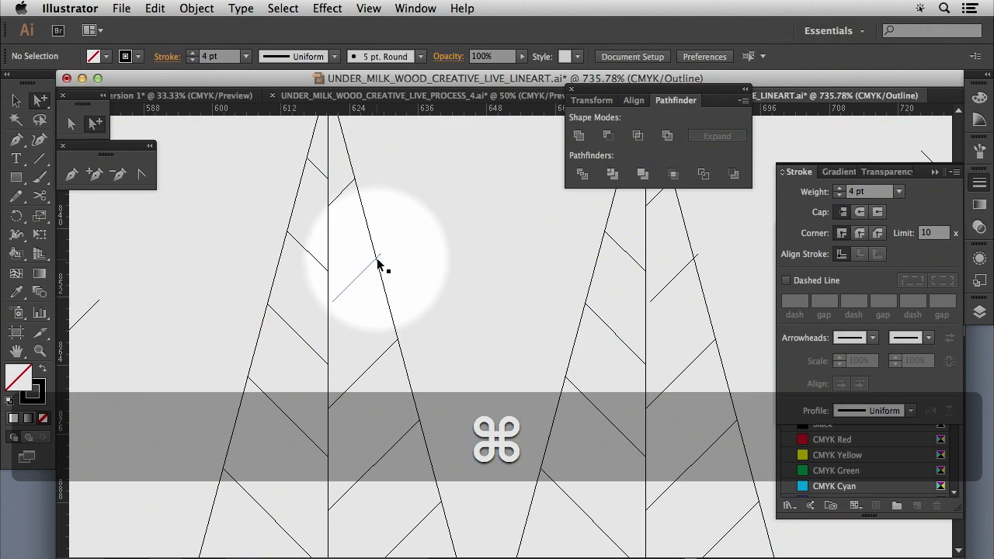
pyautogui.press('super+y')
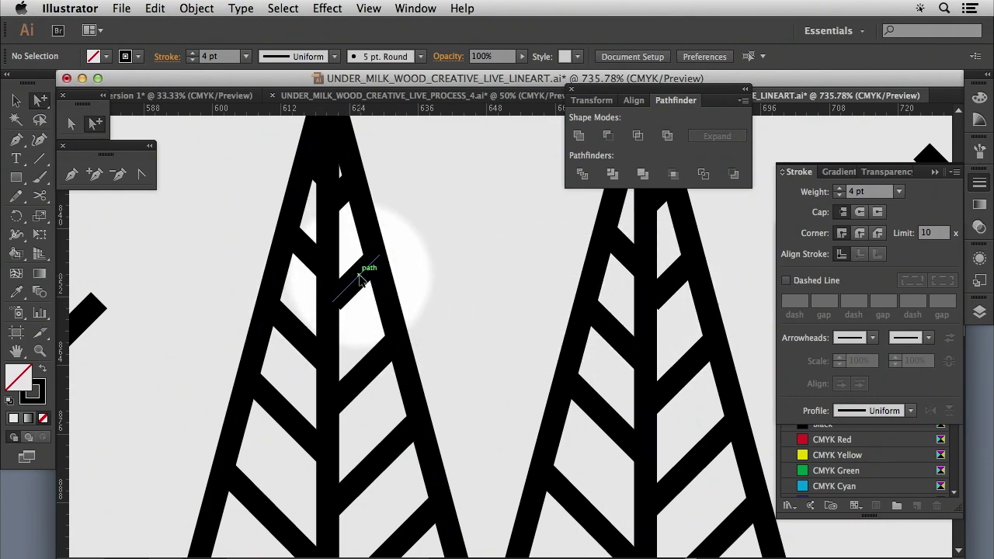
pyautogui.moveTo(348, 275); pyautogui.dragTo(348, 277)
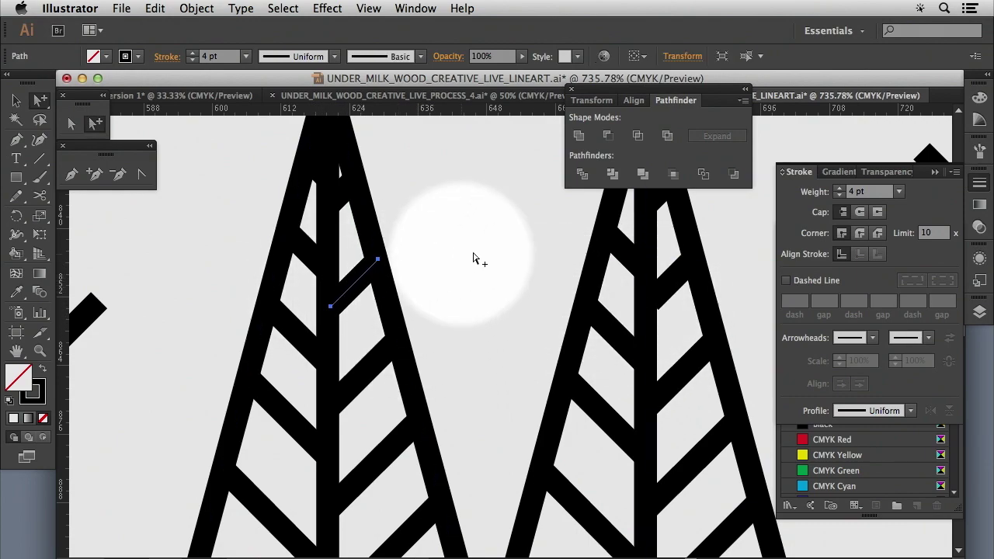
pyautogui.click(40, 354)
pyautogui.keyDown('alt'); pyautogui.click(466, 328); pyautogui.keyUp('alt')
pyautogui.keyDown('alt'); pyautogui.click(457, 318); pyautogui.keyUp('alt')
# - Zoom out further to see more of the landscape
pyautogui.keyDown('alt'); pyautogui.click(497, 382); pyautogui.keyUp('alt')
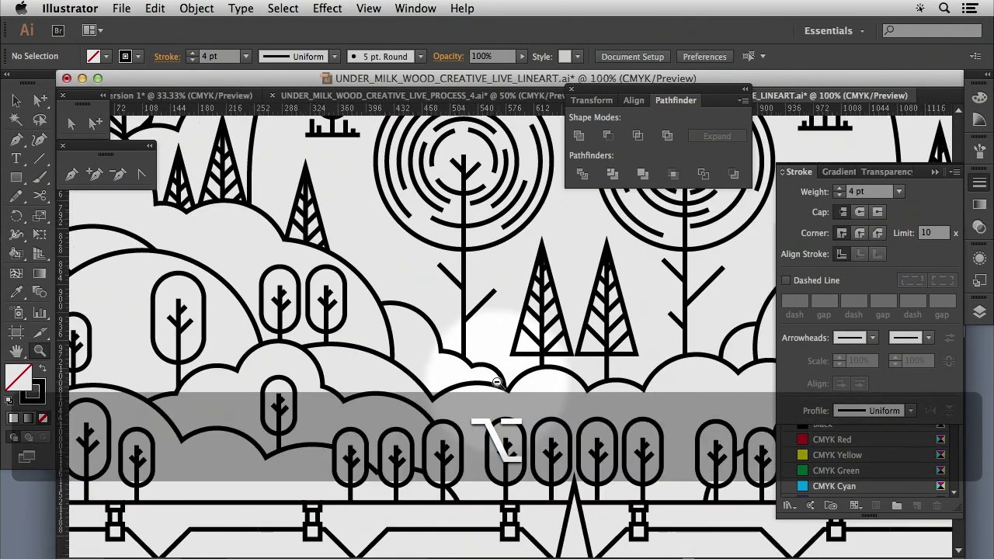
pyautogui.keyDown('alt'); pyautogui.click(497, 382); pyautogui.keyUp('alt')
pyautogui.scroll(5, 497, 382)
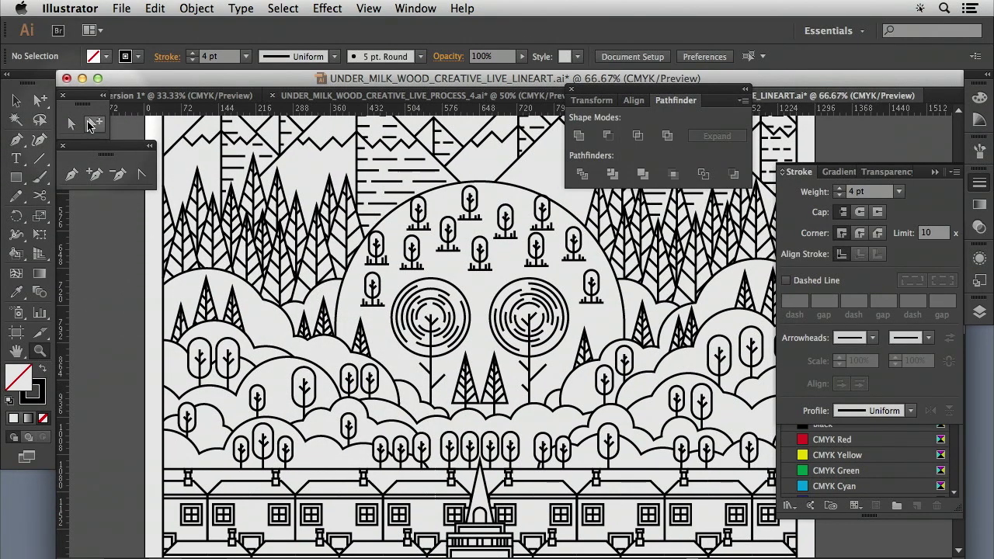
pyautogui.click(94, 124)
pyautogui.scroll(-5, 358, 341)
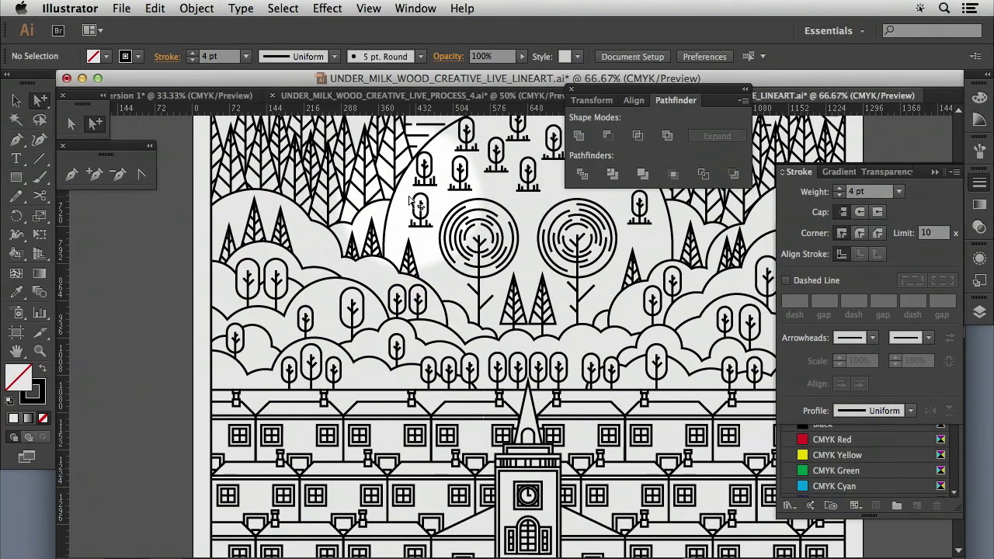
# - Marquee-zoom onto the hill with the spiral trees and select a tree trunk path
pyautogui.click(40, 351)
pyautogui.moveTo(381, 134); pyautogui.dragTo(633, 396)
pyautogui.moveTo(403, 247); pyautogui.dragTo(345, 325)
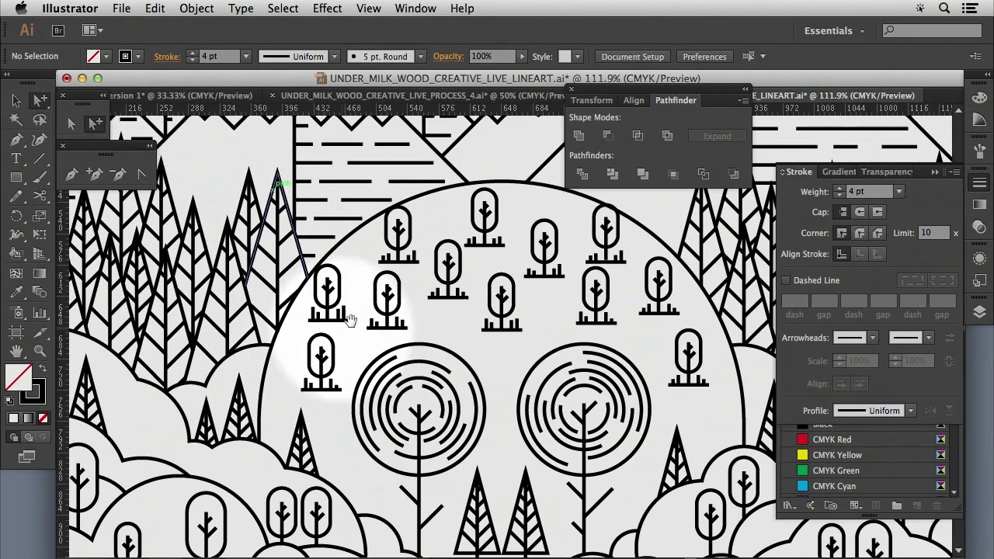
pyautogui.click(327, 301)
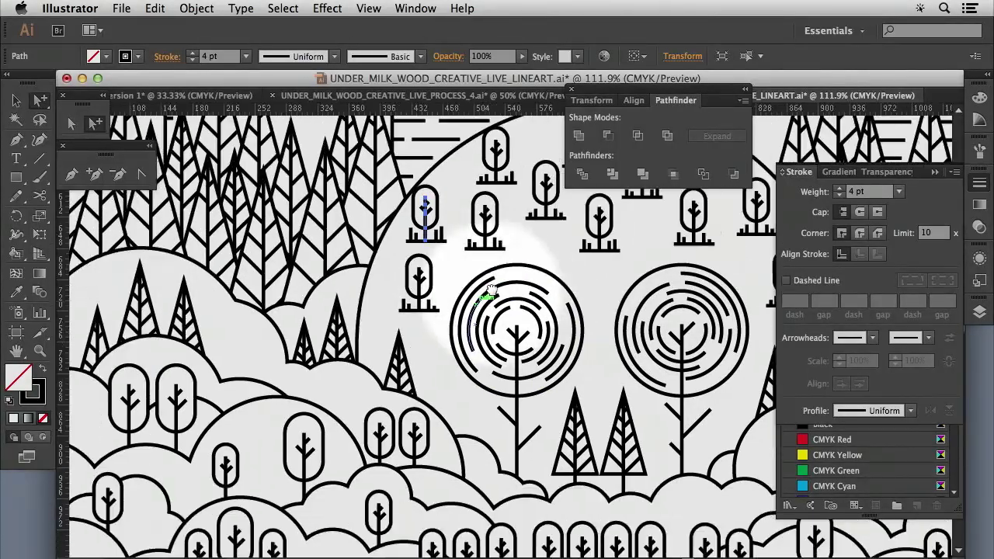
# - Zoom closer on the small trees and left spiral tree, then view Direct Selection outlines
pyautogui.press('z')
pyautogui.moveTo(343, 207); pyautogui.dragTo(477, 311)
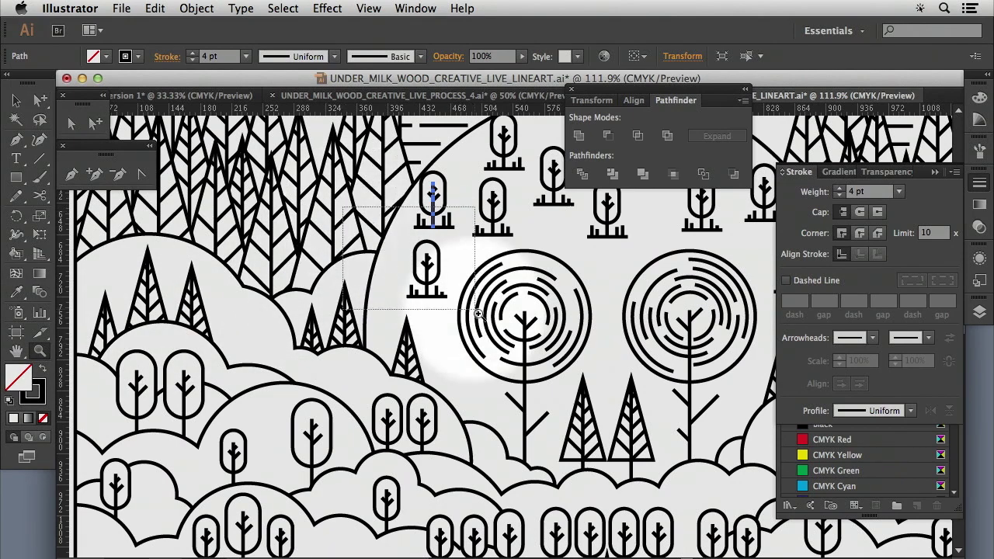
pyautogui.moveTo(566, 450); pyautogui.dragTo(566, 449)
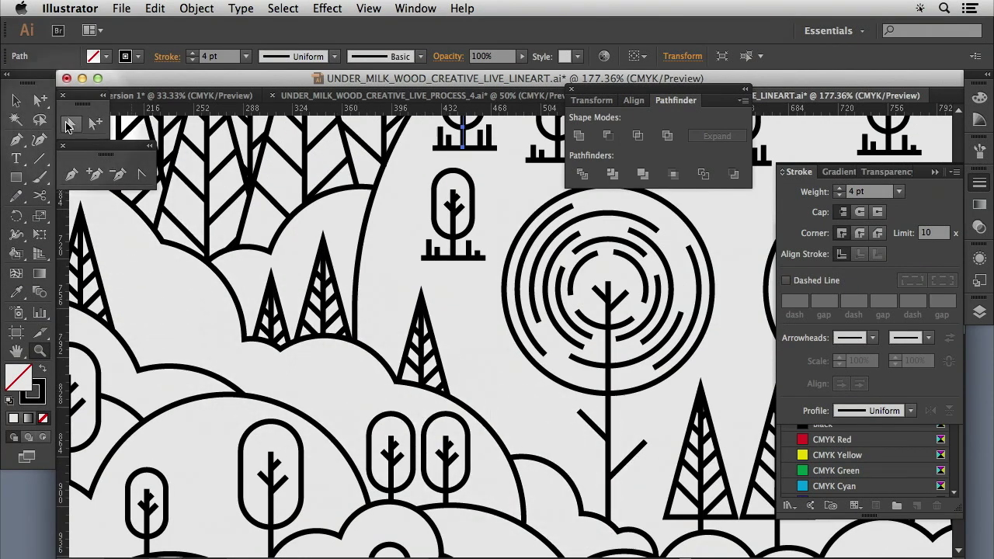
pyautogui.press('a')
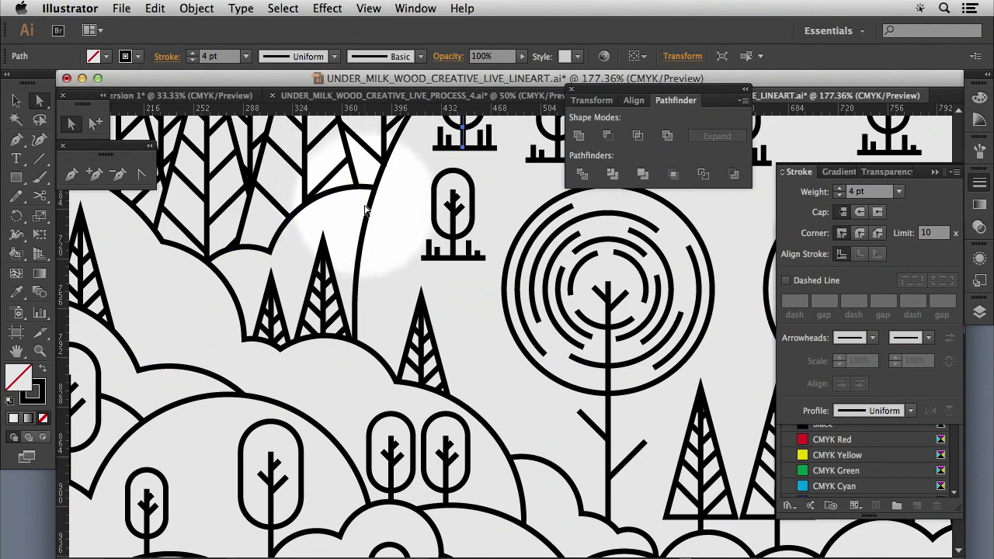
pyautogui.press('super')
pyautogui.press('super+y')
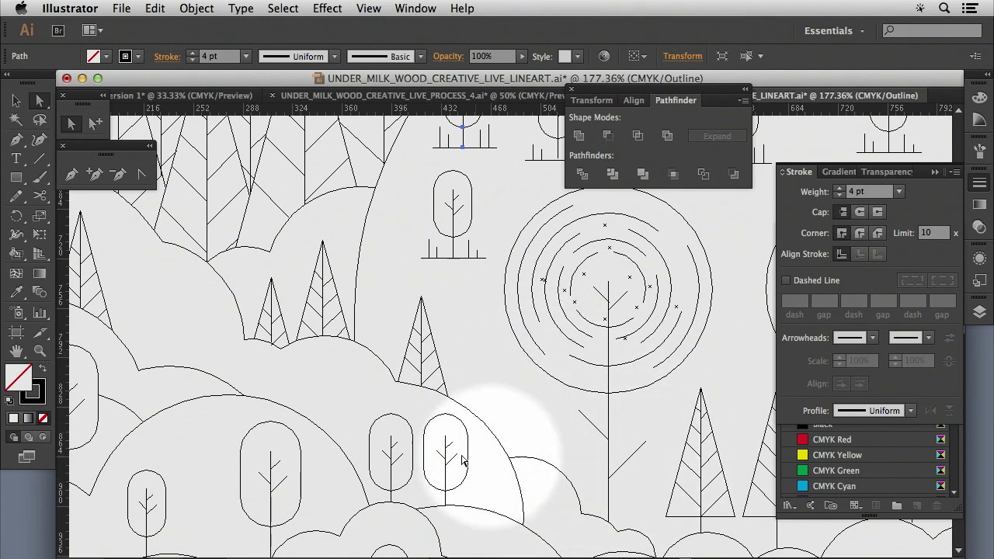
# - Zoom out to show most of the page and clear the selection
pyautogui.click(36, 358)
pyautogui.press('alt')
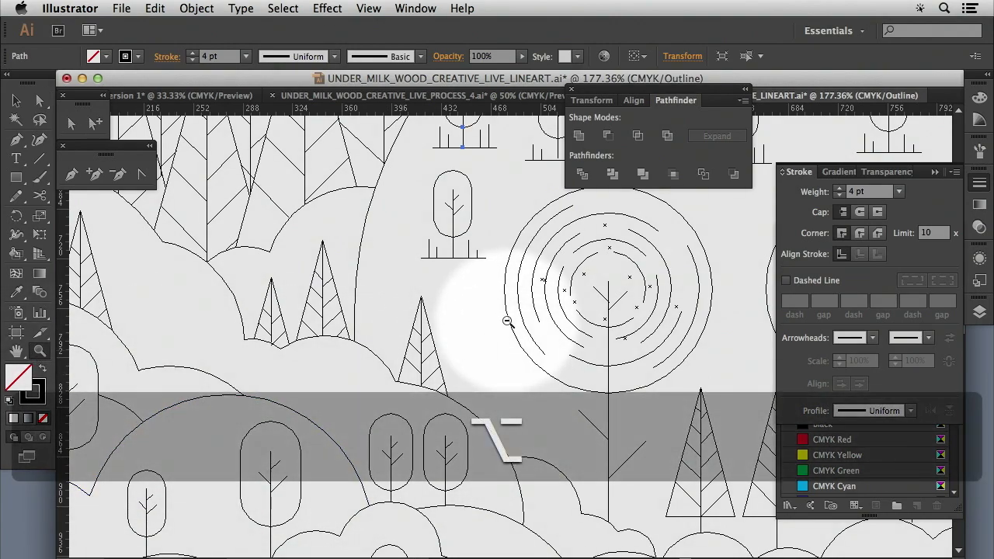
pyautogui.keyDown('alt'); pyautogui.click(508, 323); pyautogui.keyUp('alt')
pyautogui.keyDown('alt'); pyautogui.click(505, 326); pyautogui.keyUp('alt')
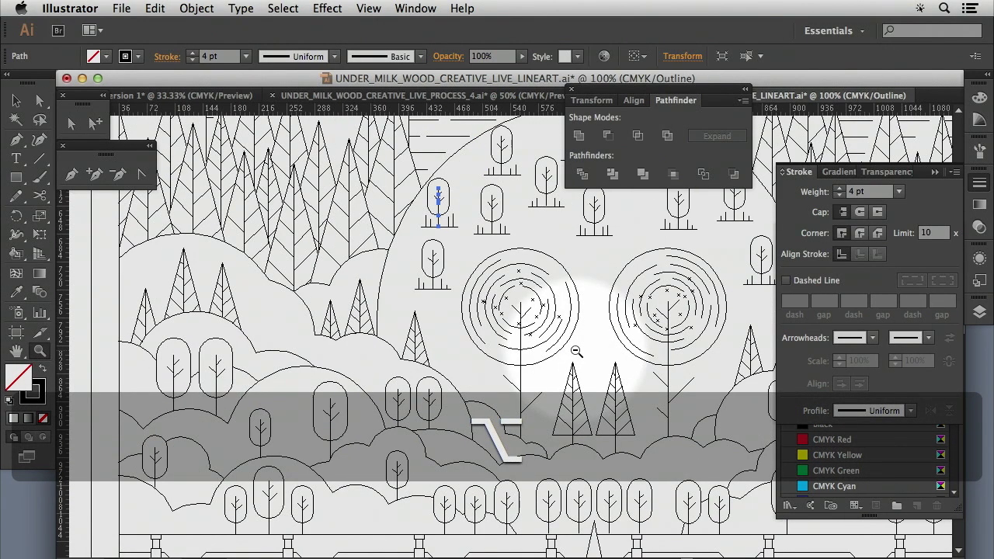
pyautogui.keyDown('alt'); pyautogui.click(502, 327); pyautogui.keyUp('alt')
pyautogui.keyDown('alt'); pyautogui.click(501, 327); pyautogui.keyUp('alt')
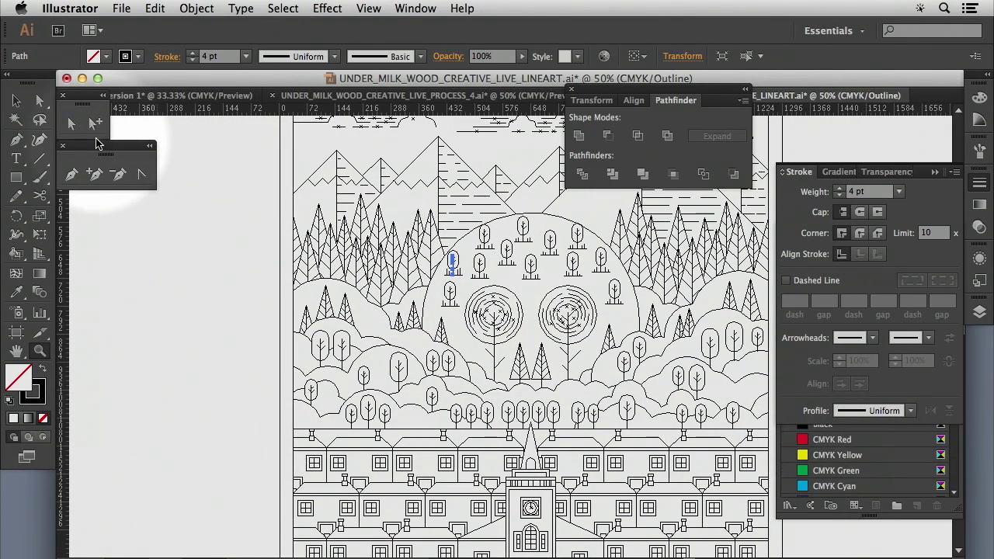
pyautogui.click(187, 326)
# - Pan to the clouds, zoom out to the whole page at 33.33%, and restore full Preview
pyautogui.moveTo(461, 345); pyautogui.dragTo(371, 400)
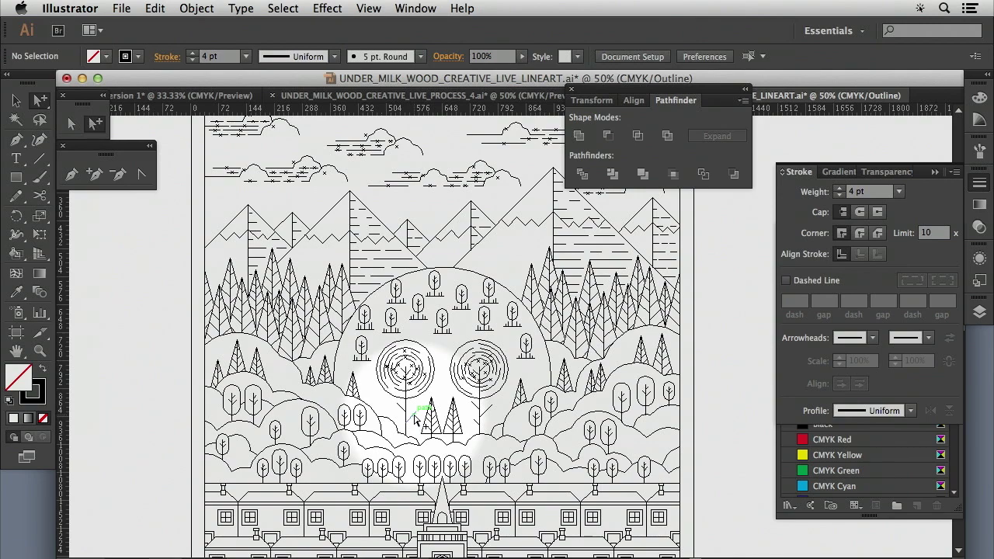
pyautogui.scroll(-3, 415, 388)
pyautogui.scroll(4, 405, 348)
pyautogui.hscroll(-4, 406, 348)
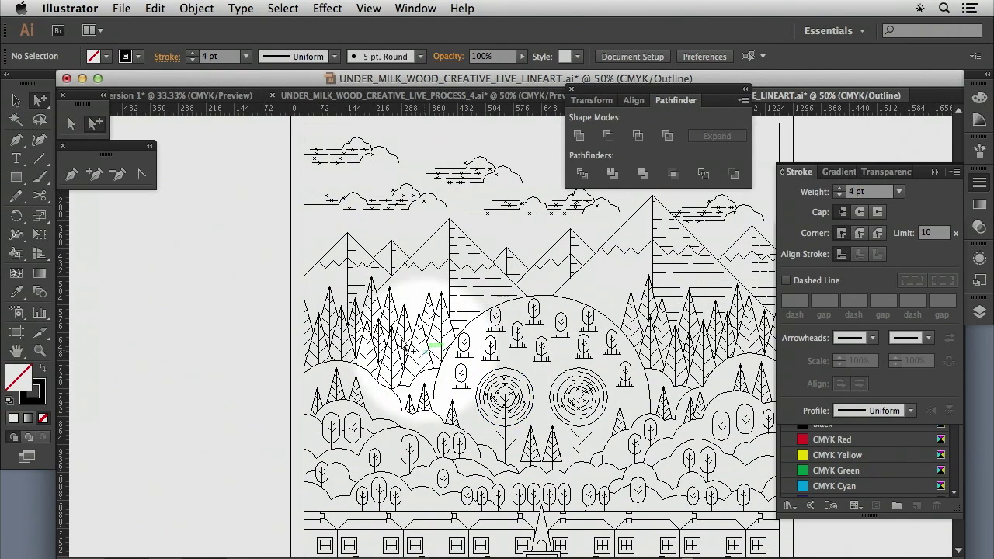
pyautogui.click(40, 352)
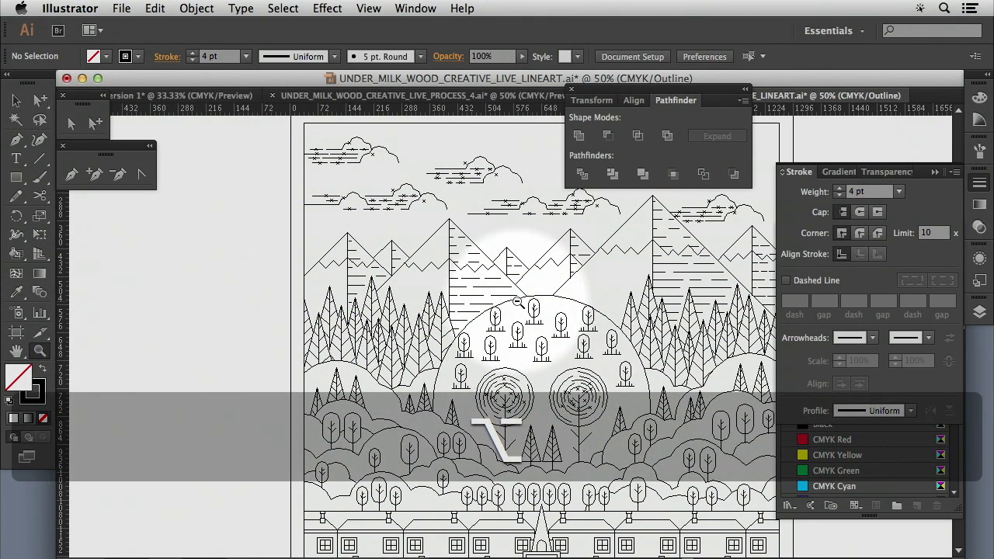
pyautogui.keyDown('alt'); pyautogui.click(522, 342); pyautogui.keyUp('alt')
pyautogui.hotkey('ctrl', 'y')
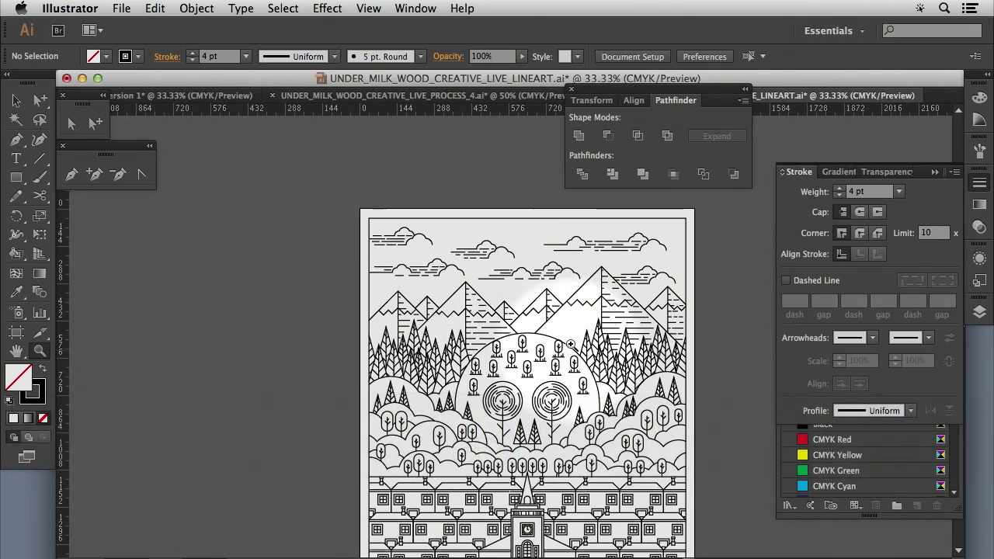
pyautogui.scroll(-4, 513, 280)
pyautogui.hscroll(3, 513, 280)
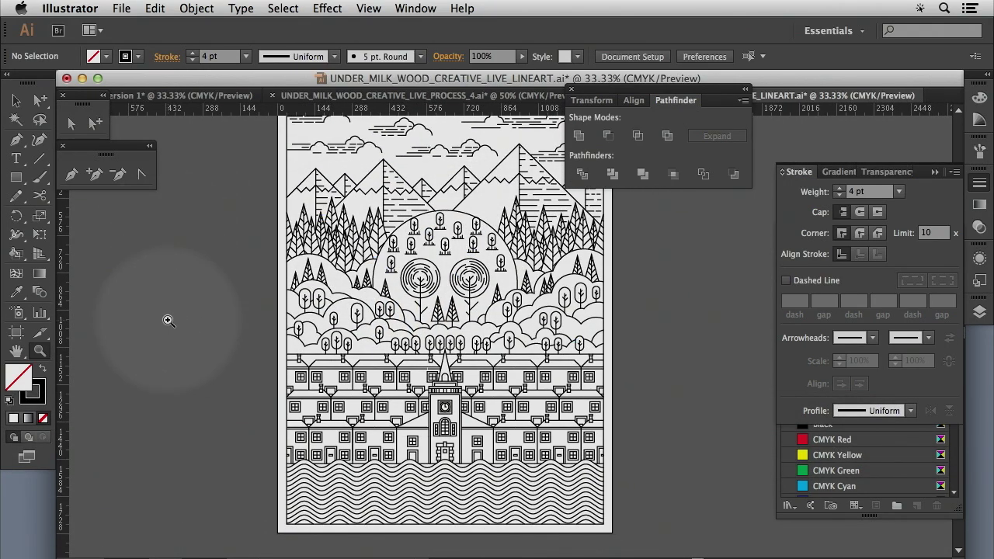